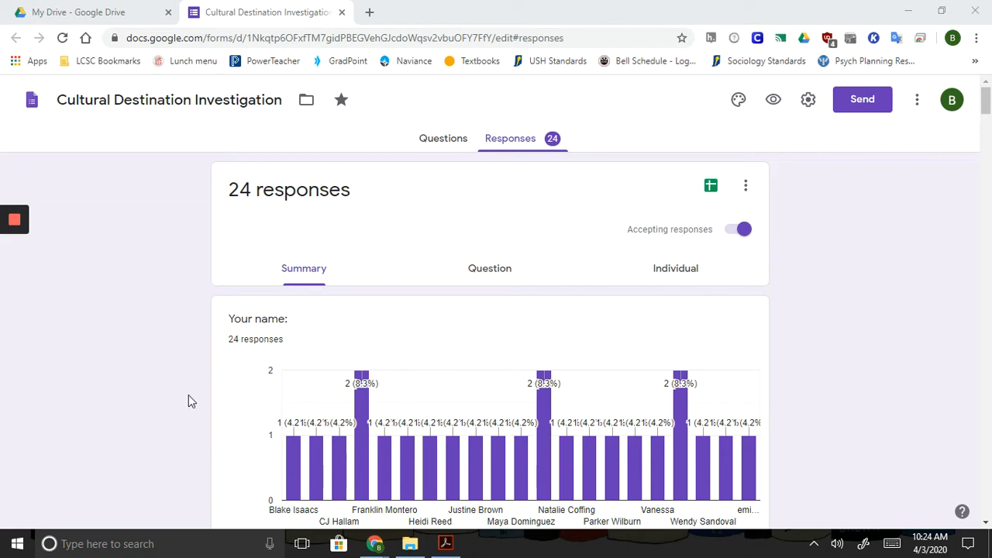
Review the questions of the Cultural Destination Investigation form, from the name and country fields down to the food and clothing questions
{"action": "left_click", "coordinate": [442, 144]}
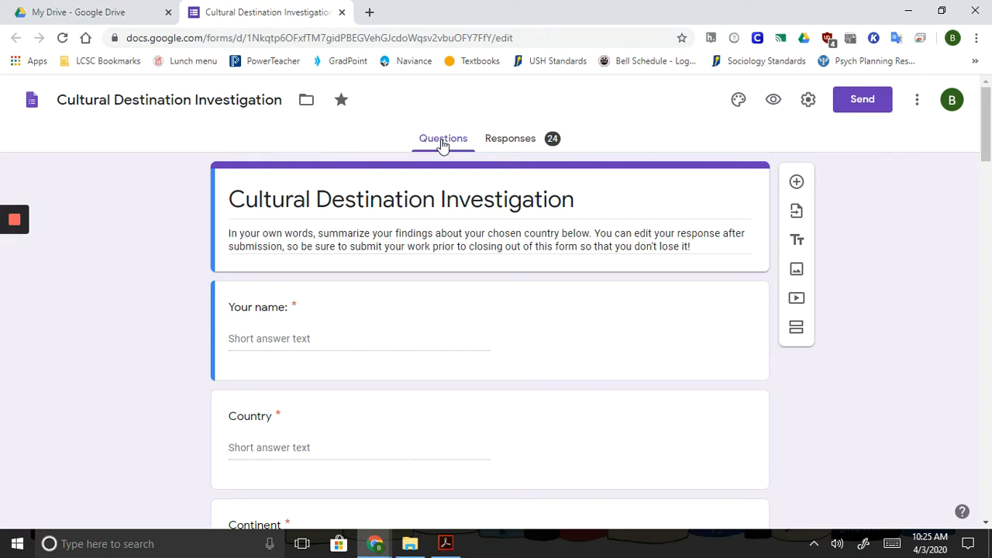
{"action": "scroll", "coordinate": [443, 322], "scroll_direction": "down", "scroll_amount": 1}
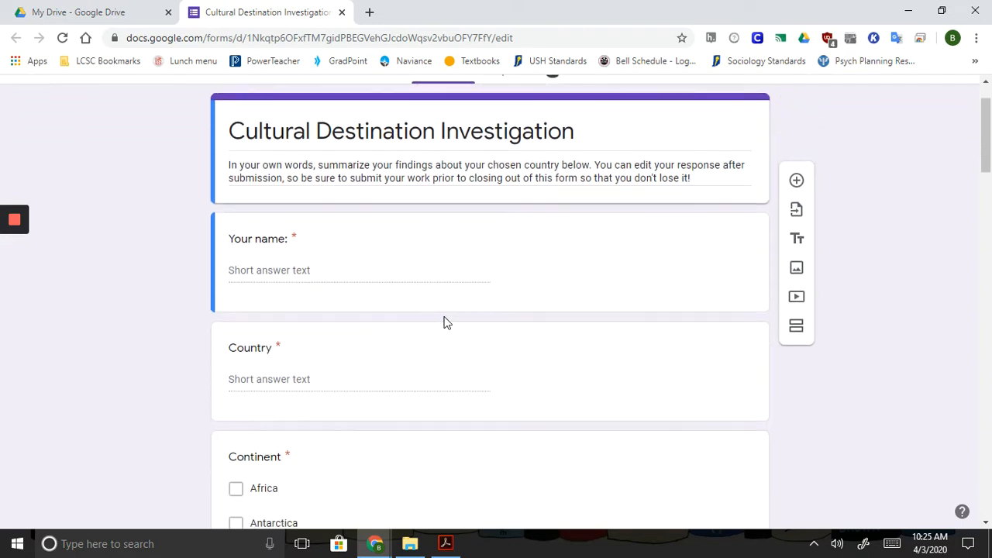
{"action": "scroll", "coordinate": [443, 322], "scroll_direction": "down", "scroll_amount": 12}
{"action": "scroll", "coordinate": [444, 323], "scroll_direction": "up", "scroll_amount": 14}
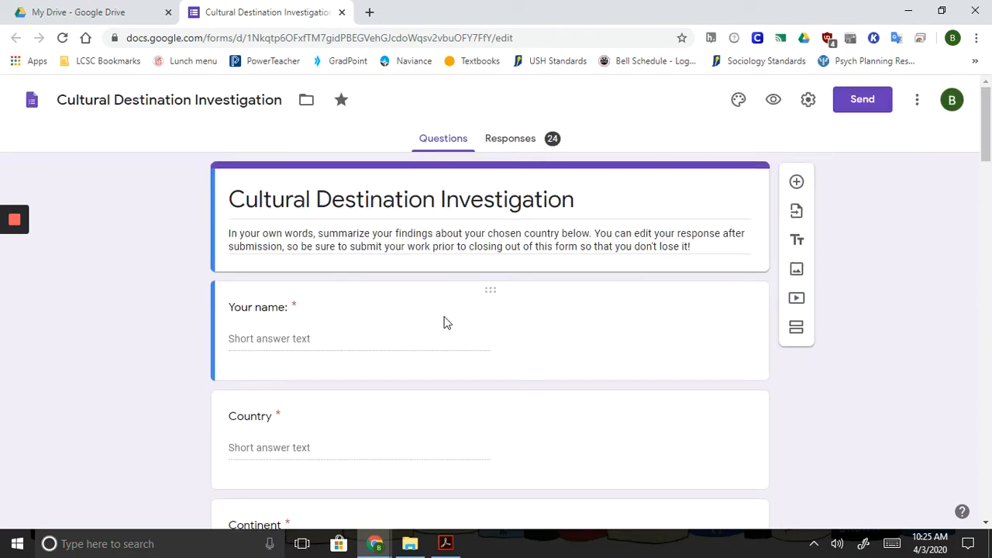
{"action": "scroll", "coordinate": [444, 322], "scroll_direction": "down", "scroll_amount": 2}
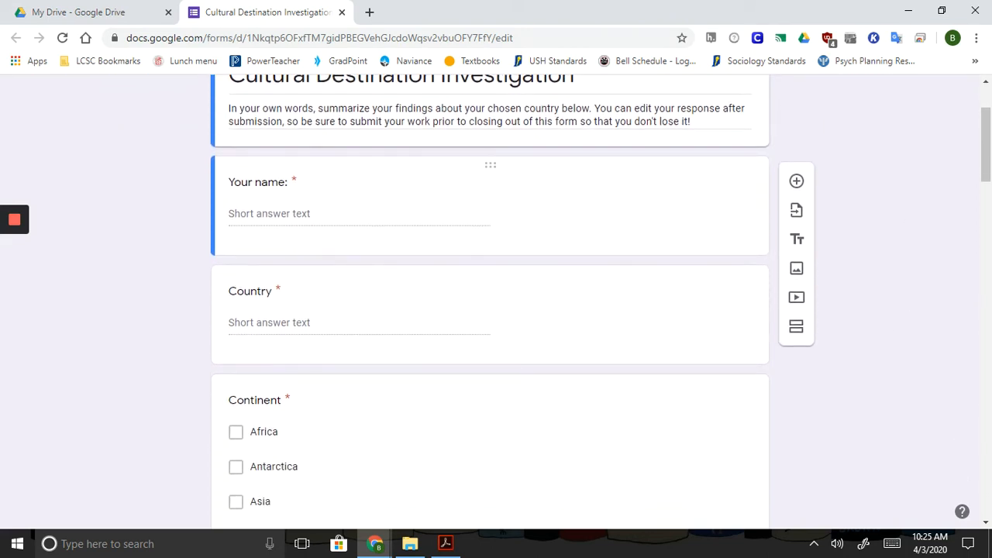
{"action": "scroll", "coordinate": [204, 290], "scroll_direction": "down", "scroll_amount": 3}
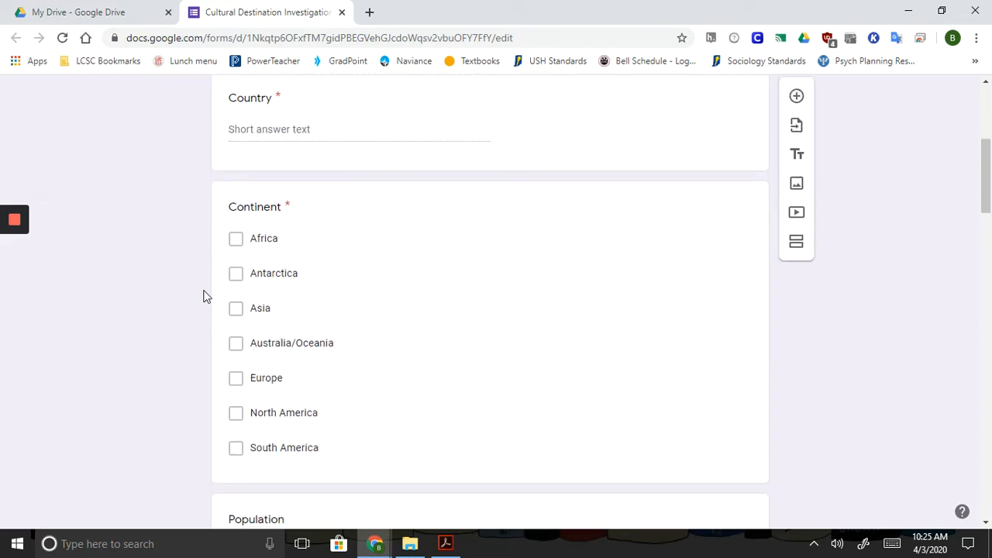
{"action": "scroll", "coordinate": [324, 357], "scroll_direction": "down", "scroll_amount": 15}
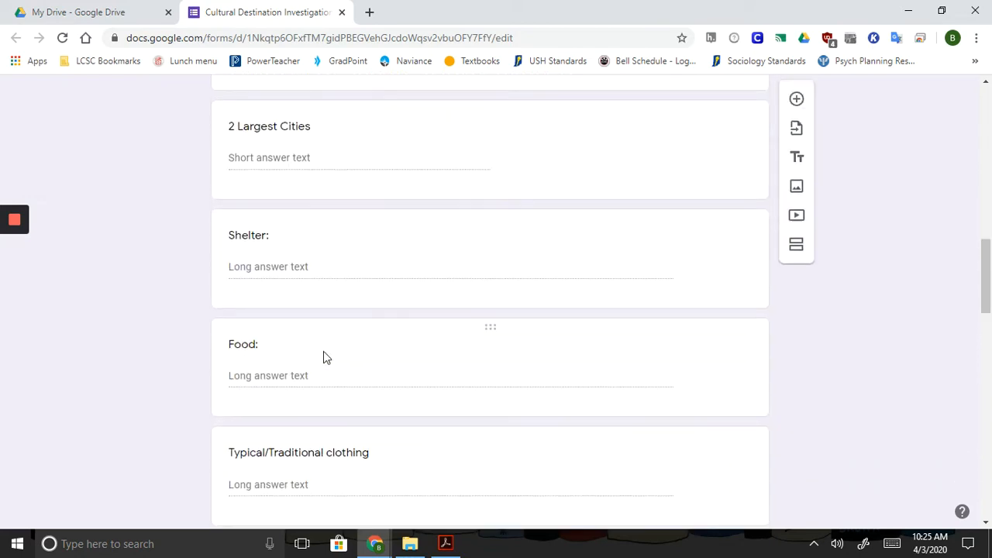
{"action": "scroll", "coordinate": [325, 356], "scroll_direction": "up", "scroll_amount": 20}
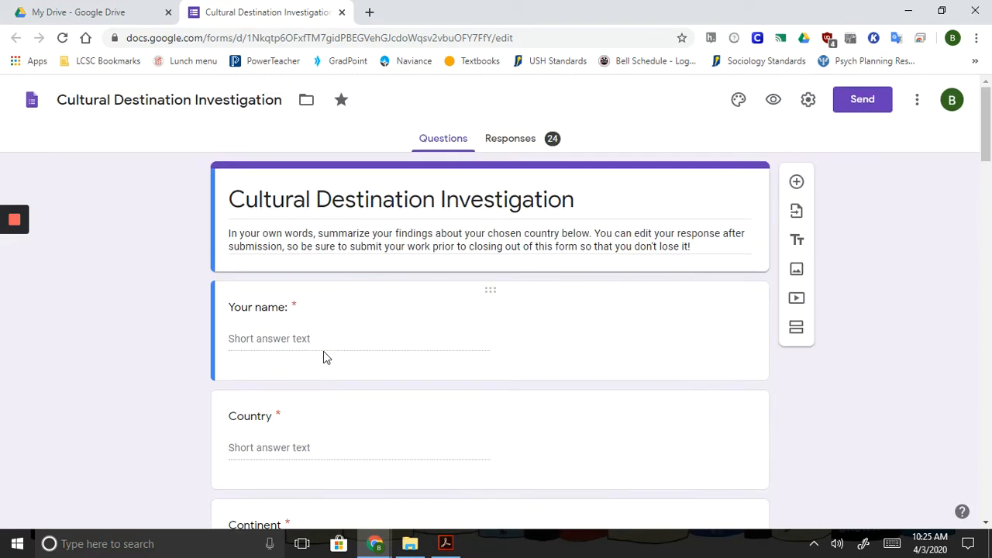
Review the summary of all form responses, including the charts and the written answers to the Shelter question
{"action": "left_click", "coordinate": [522, 144]}
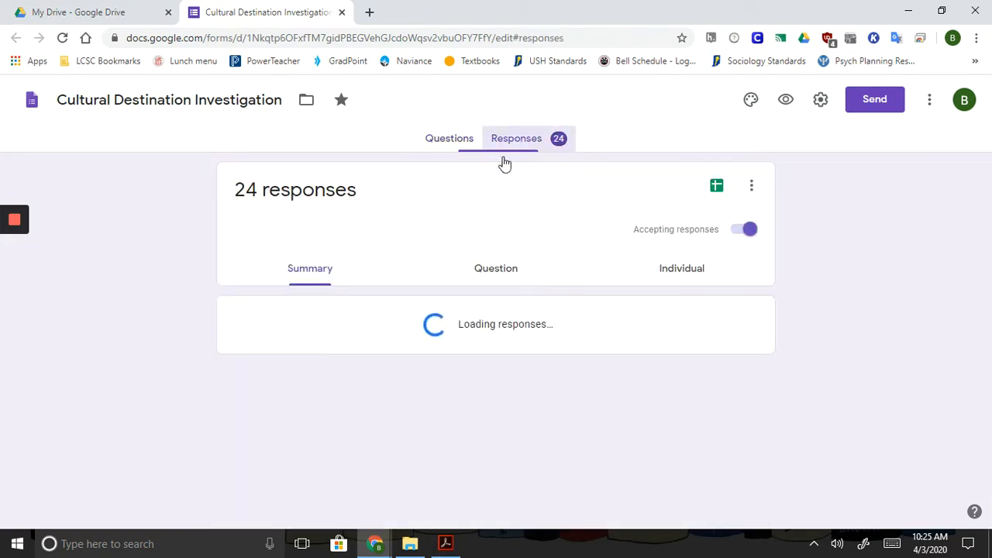
{"action": "scroll", "coordinate": [129, 399], "scroll_direction": "down", "scroll_amount": 5}
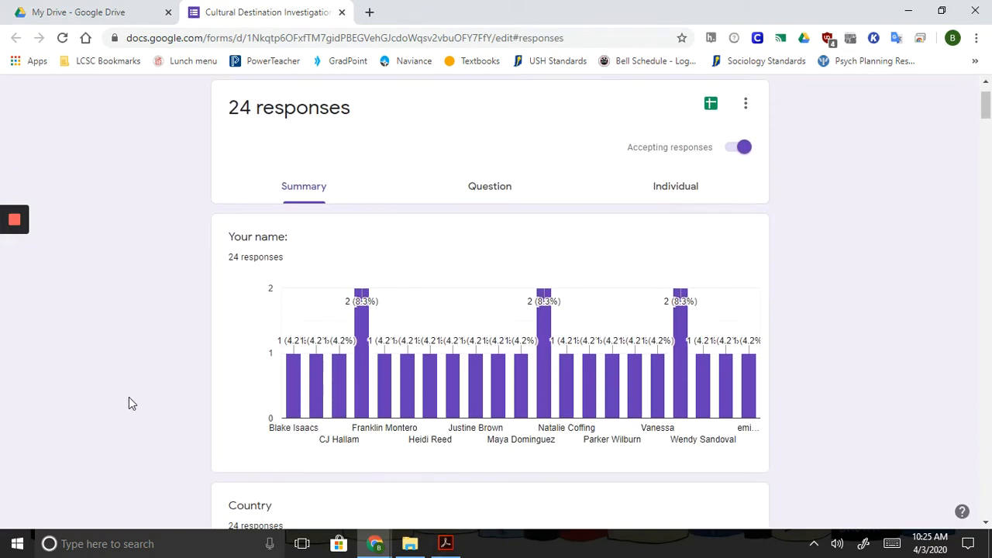
{"action": "scroll", "coordinate": [129, 398], "scroll_direction": "down", "scroll_amount": 20}
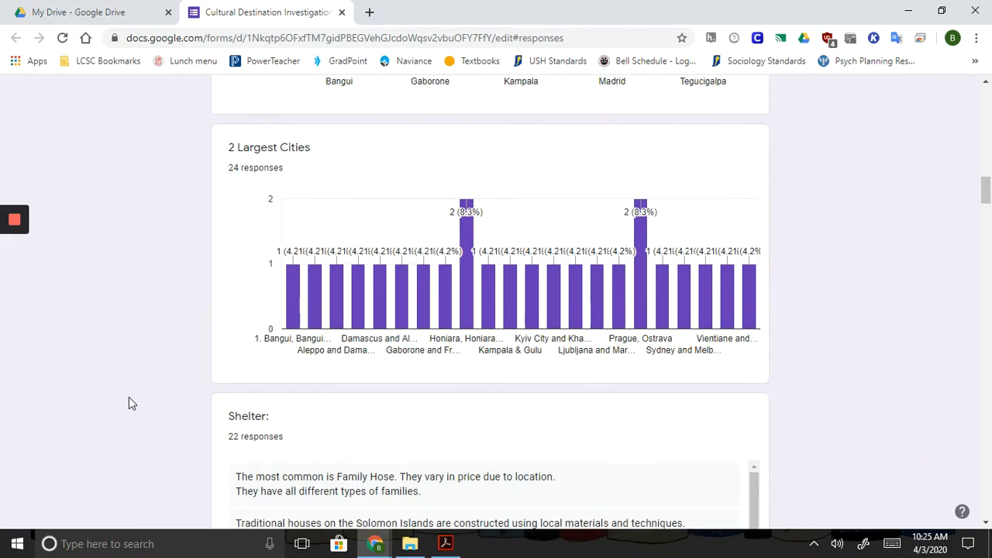
{"action": "scroll", "coordinate": [455, 299], "scroll_direction": "down", "scroll_amount": 6}
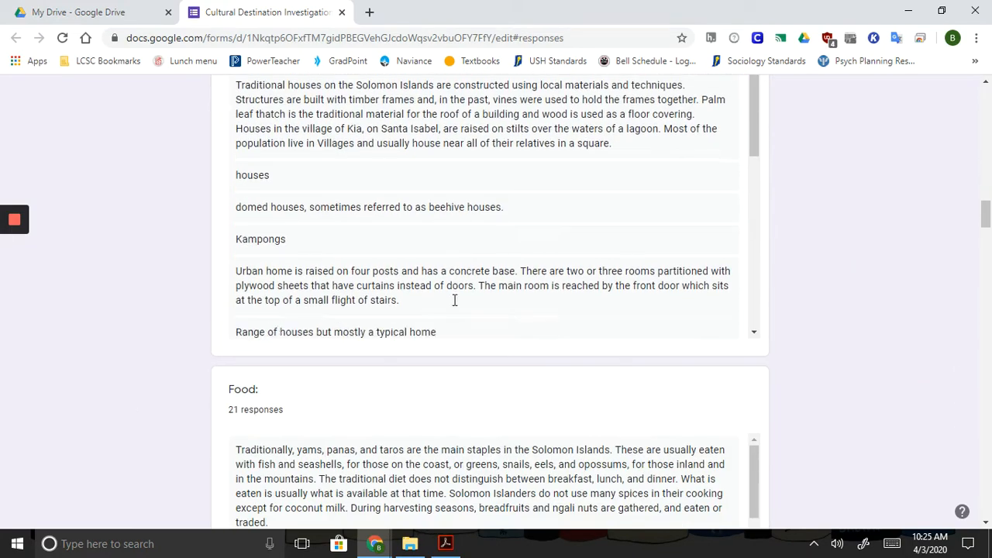
{"action": "scroll", "coordinate": [455, 300], "scroll_direction": "down", "scroll_amount": 2}
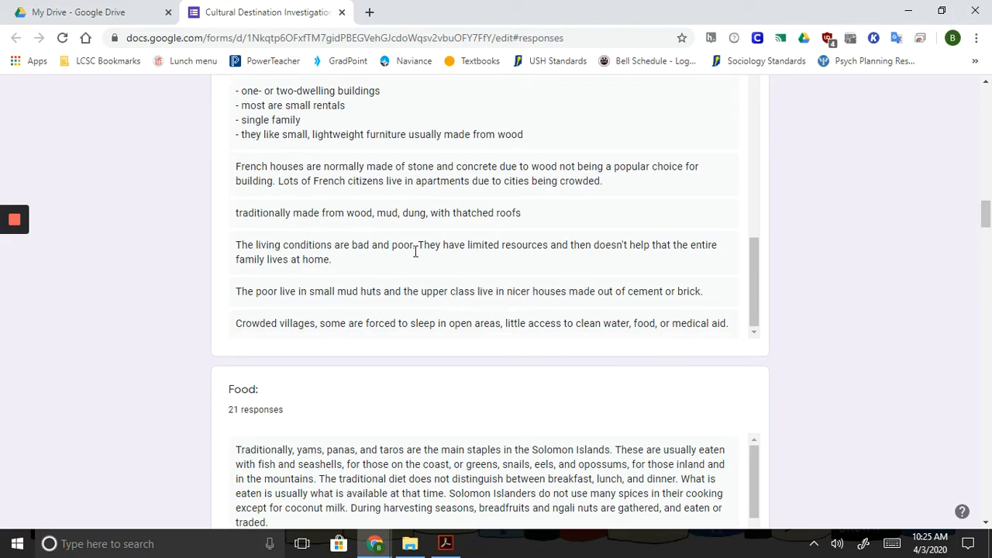
{"action": "scroll", "coordinate": [415, 252], "scroll_direction": "up", "scroll_amount": 1}
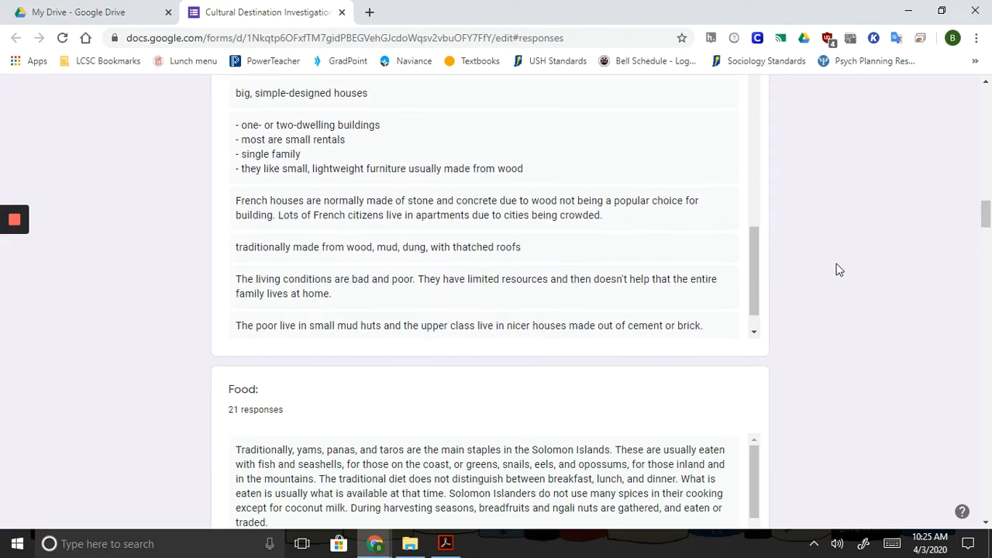
{"action": "scroll", "coordinate": [837, 269], "scroll_direction": "up", "scroll_amount": 2}
{"action": "scroll", "coordinate": [532, 290], "scroll_direction": "down", "scroll_amount": 1}
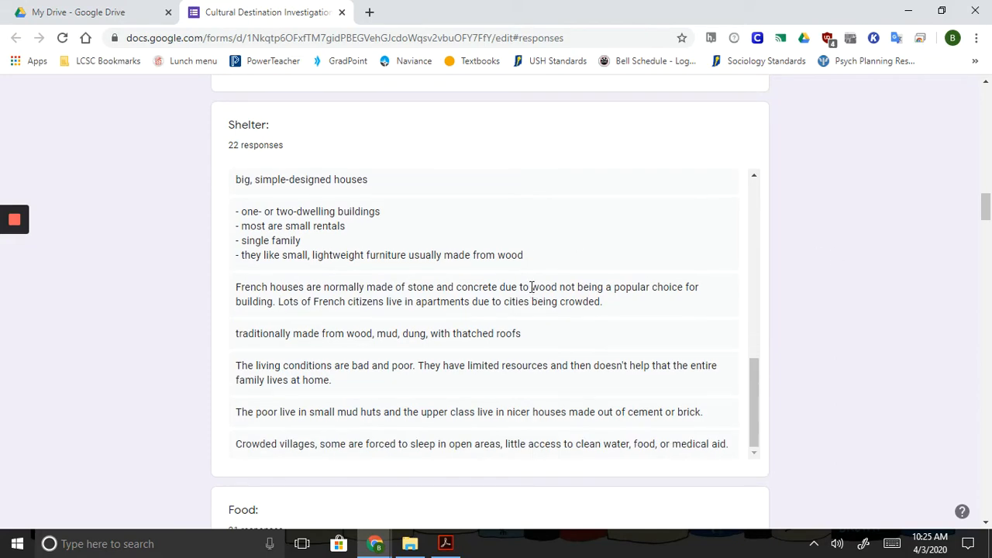
{"action": "scroll", "coordinate": [821, 163], "scroll_direction": "up", "scroll_amount": 20}
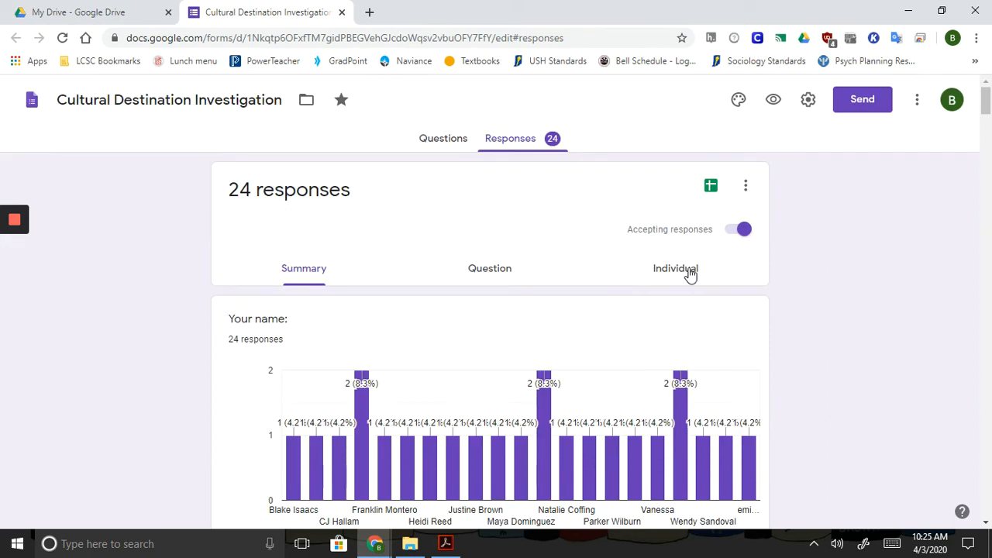
View the responses individually, going from the first submission to the third
{"action": "left_click", "coordinate": [690, 276]}
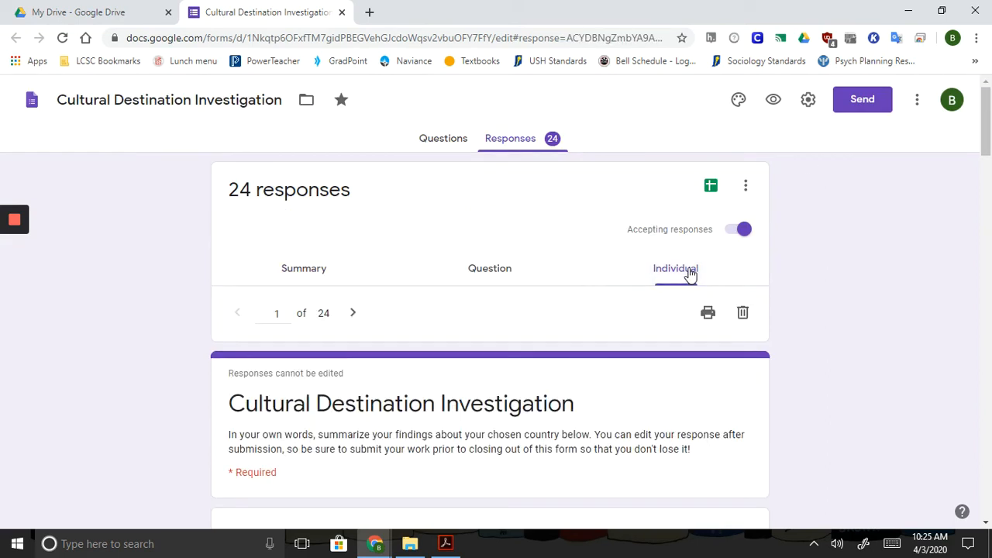
{"action": "scroll", "coordinate": [785, 438], "scroll_direction": "down", "scroll_amount": 3}
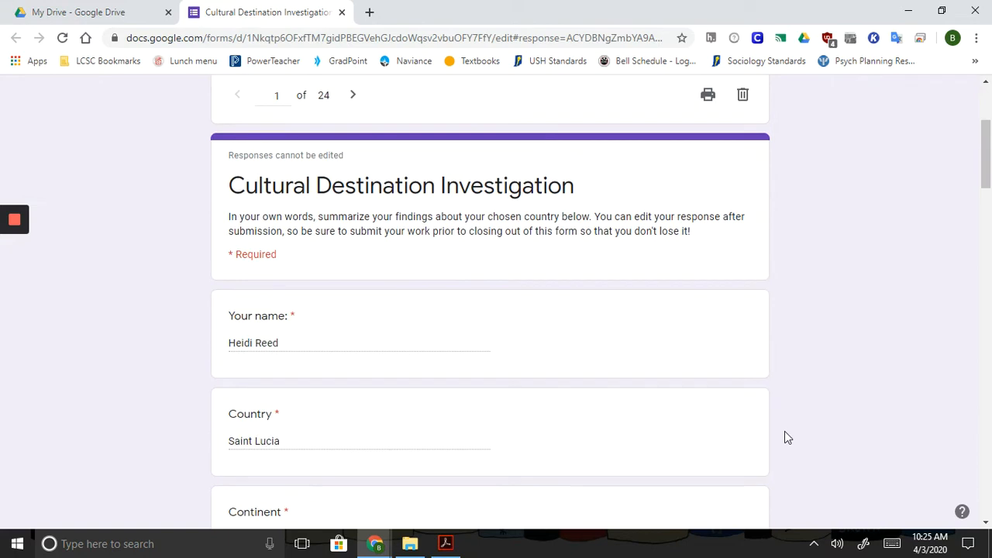
{"action": "scroll", "coordinate": [785, 438], "scroll_direction": "down", "scroll_amount": 1}
{"action": "scroll", "coordinate": [785, 438], "scroll_direction": "up", "scroll_amount": 2}
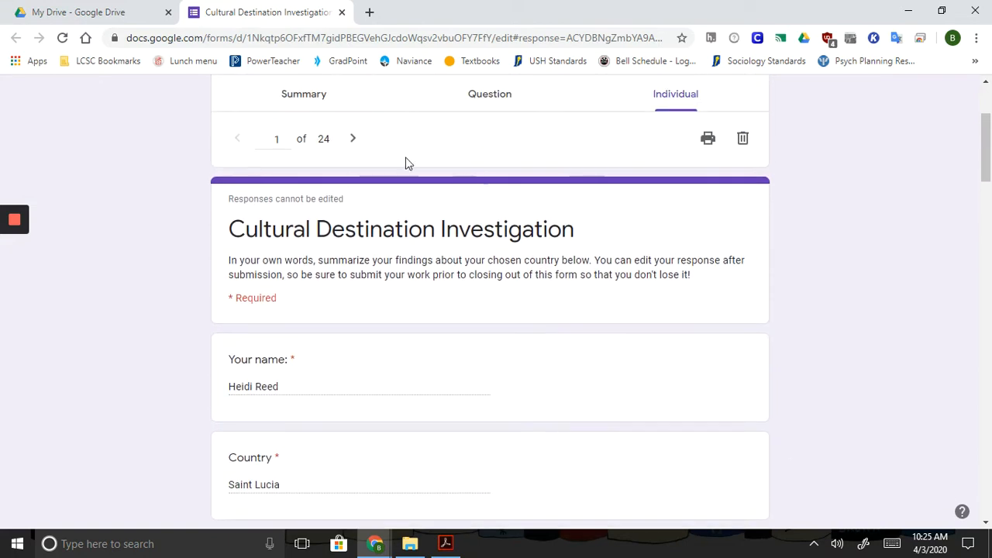
{"action": "left_click", "coordinate": [354, 140]}
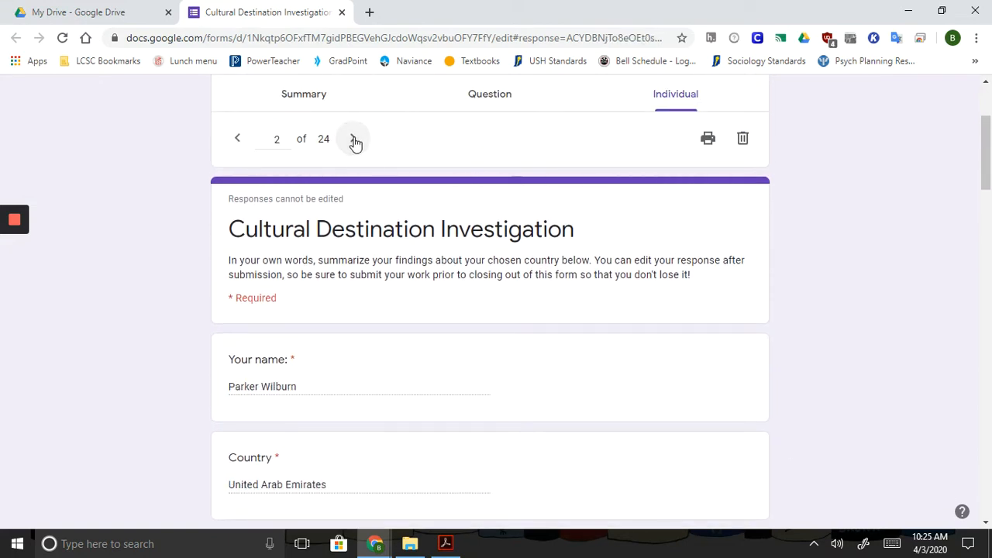
{"action": "left_click", "coordinate": [353, 140]}
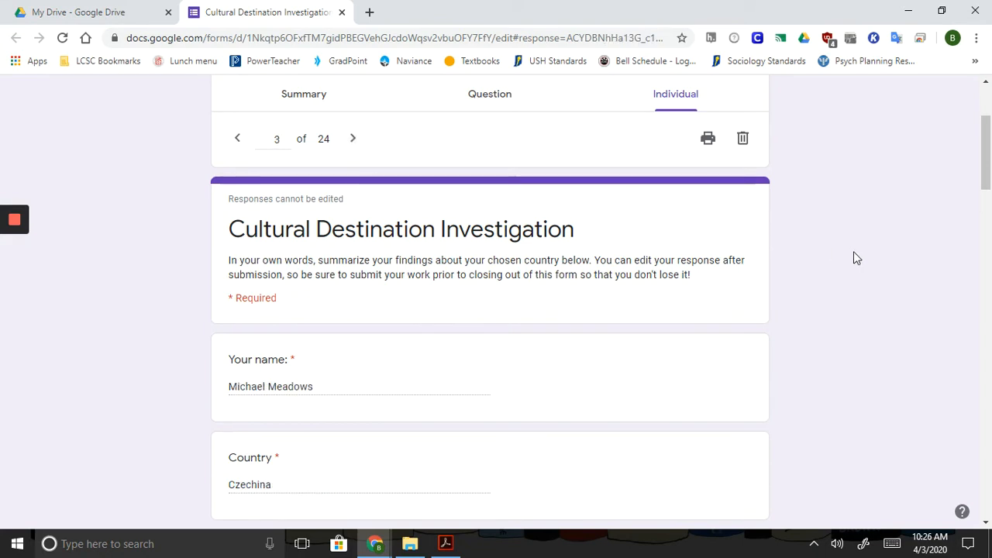
{"action": "scroll", "coordinate": [853, 251], "scroll_direction": "up", "scroll_amount": 3}
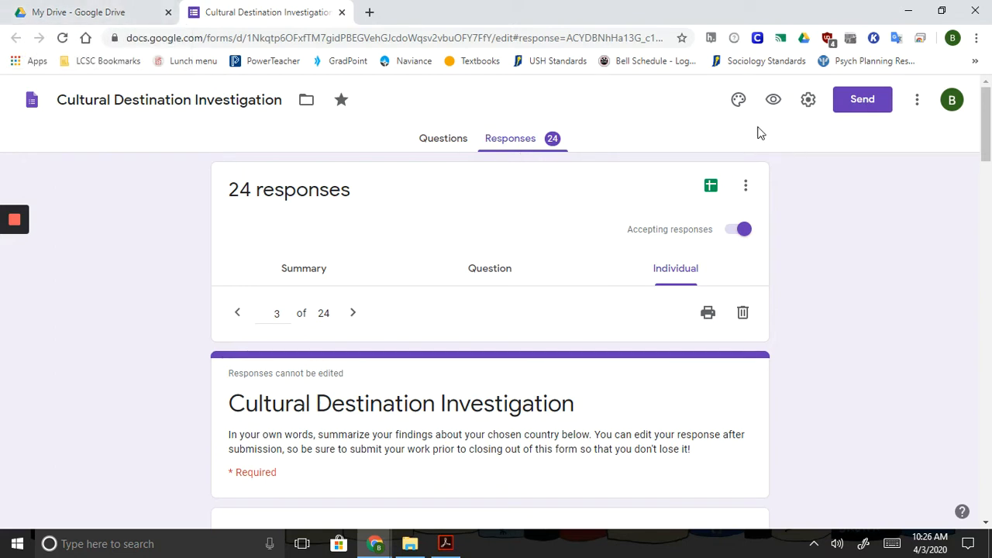
Examine the form's General and Presentation settings and close them without saving
{"action": "left_click", "coordinate": [810, 101]}
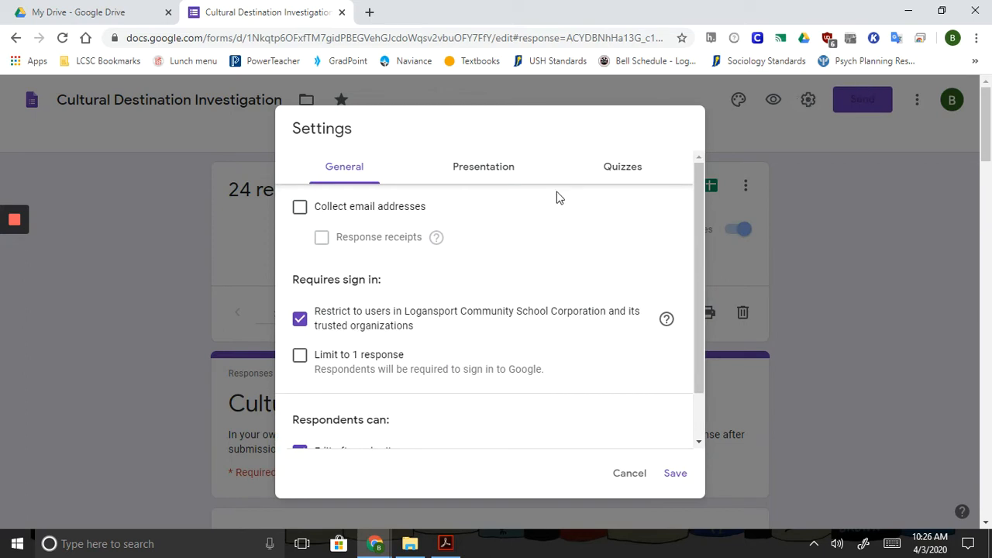
{"action": "scroll", "coordinate": [504, 241], "scroll_direction": "down", "scroll_amount": 1}
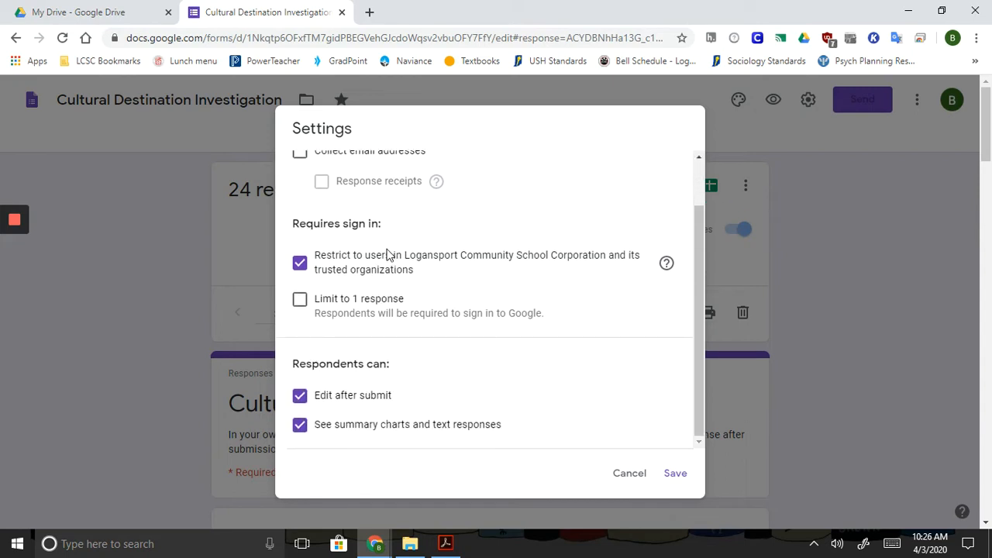
{"action": "scroll", "coordinate": [507, 295], "scroll_direction": "up", "scroll_amount": 1}
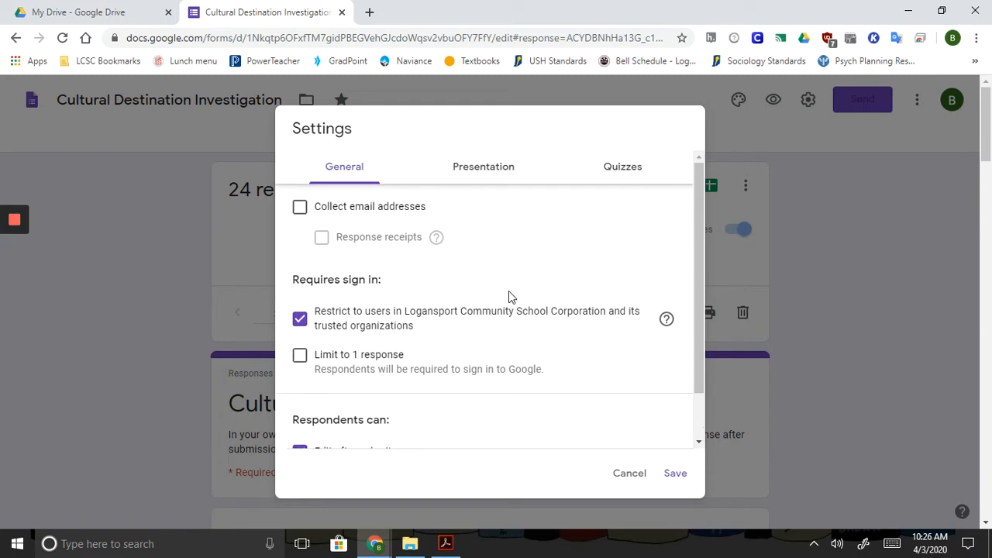
{"action": "left_click", "coordinate": [481, 172]}
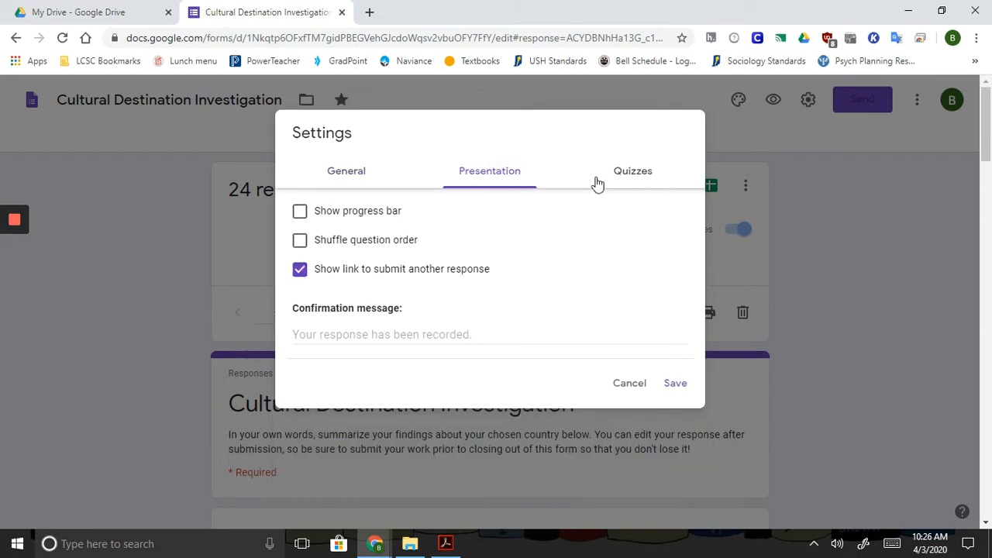
{"action": "left_click", "coordinate": [631, 388]}
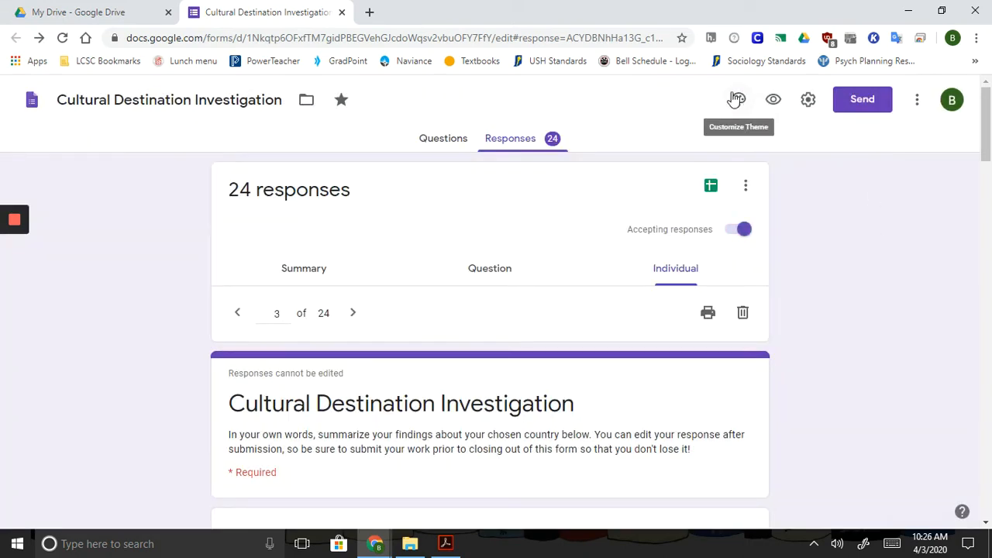
Examine the form's additional options and the response management options without choosing any of them
{"action": "left_click", "coordinate": [918, 101]}
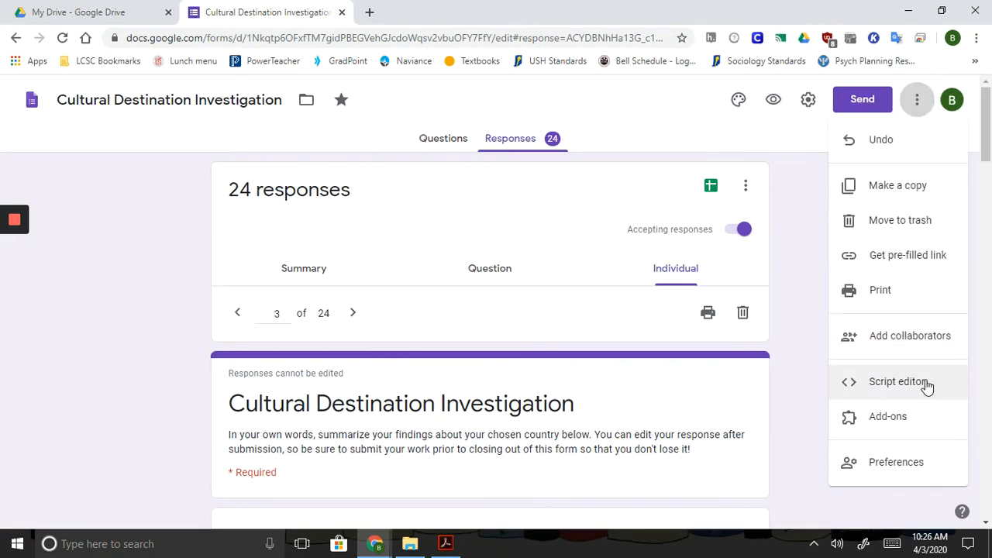
{"action": "left_click", "coordinate": [785, 214]}
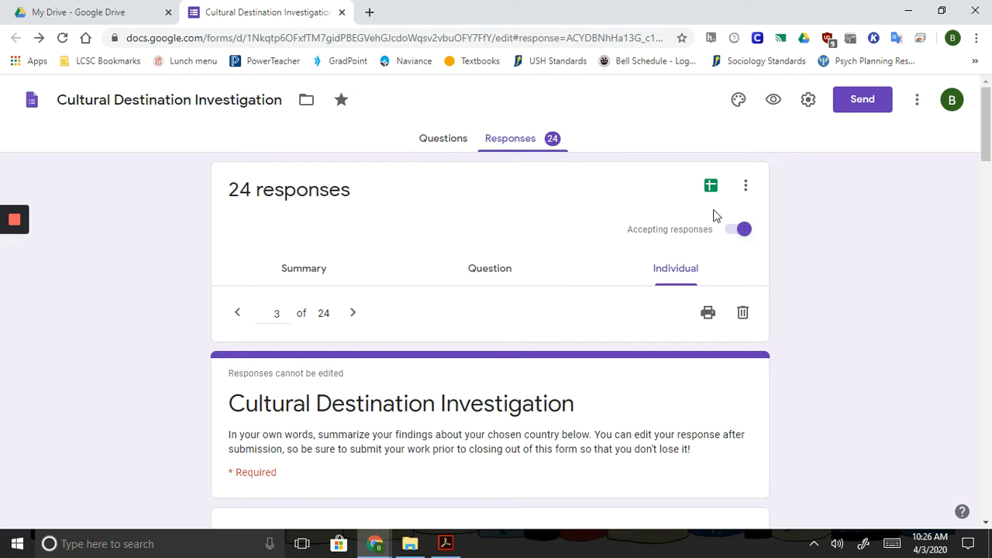
{"action": "left_click", "coordinate": [747, 187]}
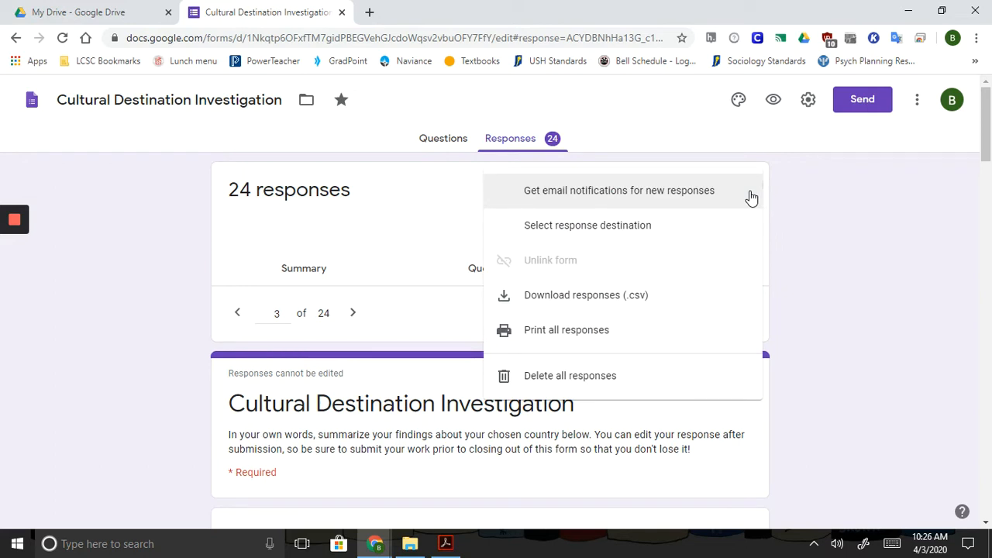
{"action": "left_click", "coordinate": [864, 230]}
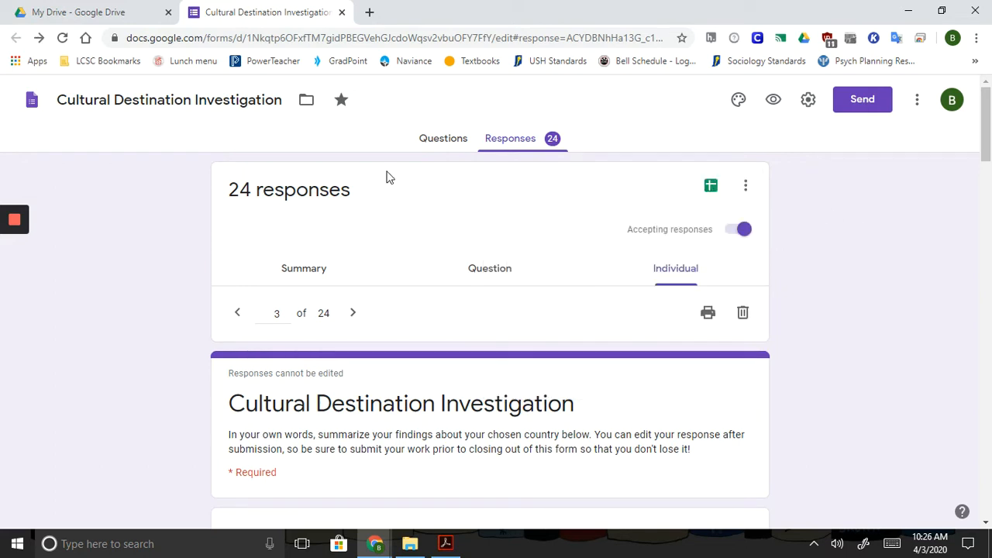
Switch to Google Drive and look through the Google apps list and the additional file types that can be created, including Google Forms
{"action": "left_click", "coordinate": [99, 13]}
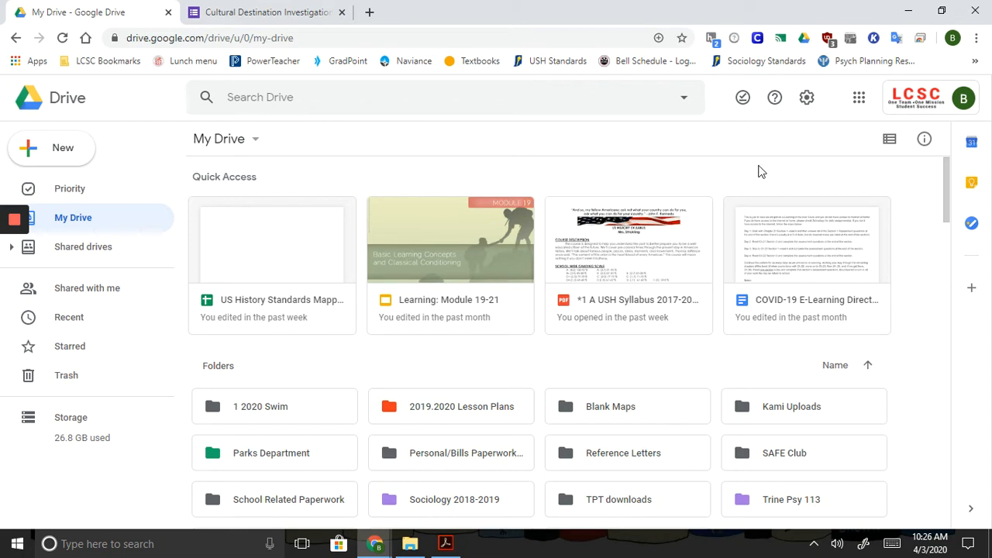
{"action": "left_click", "coordinate": [862, 102]}
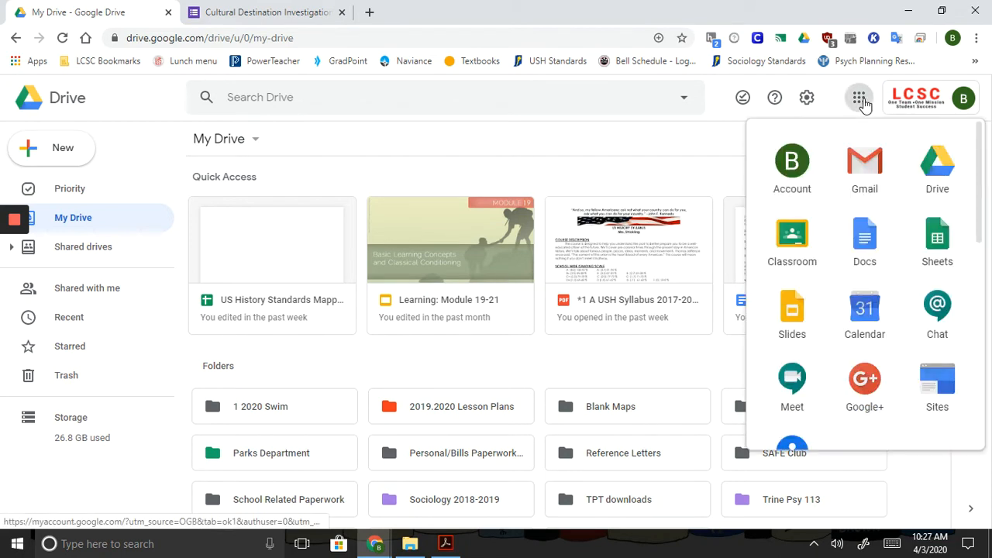
{"action": "left_click", "coordinate": [39, 159]}
{"action": "mouse_move", "coordinate": [81, 317]}
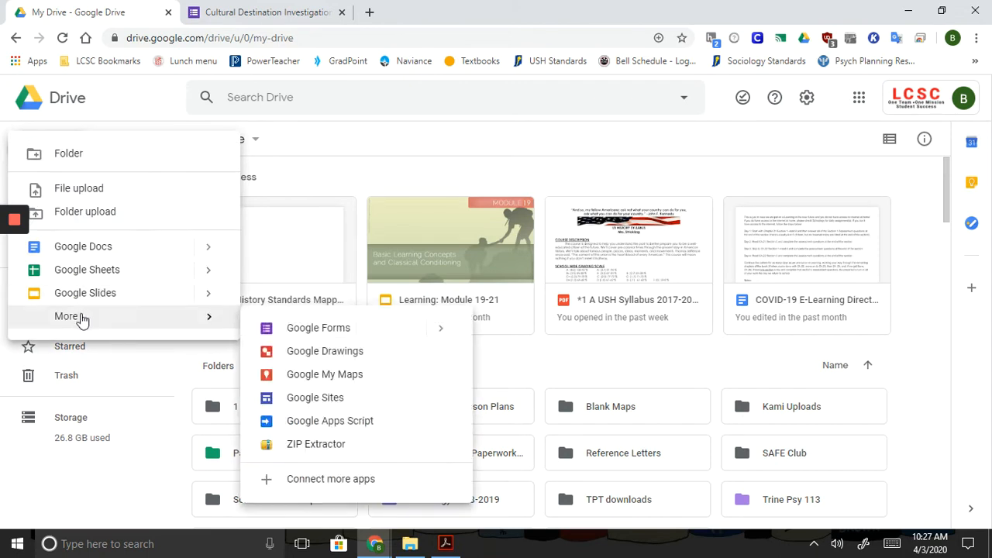
Open Google Forms from Google Drive's list of Google apps
{"action": "left_click", "coordinate": [861, 101]}
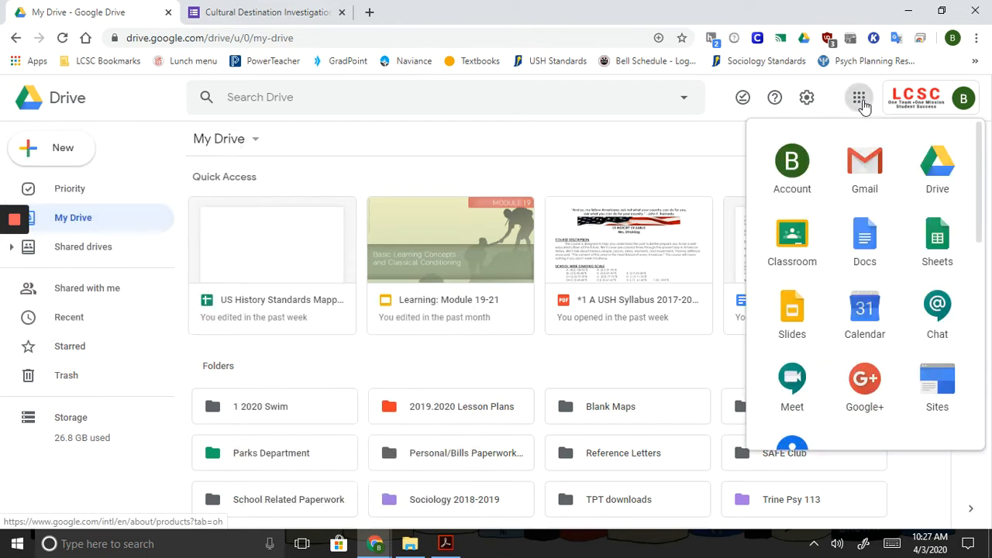
{"action": "scroll", "coordinate": [915, 349], "scroll_direction": "down", "scroll_amount": 1}
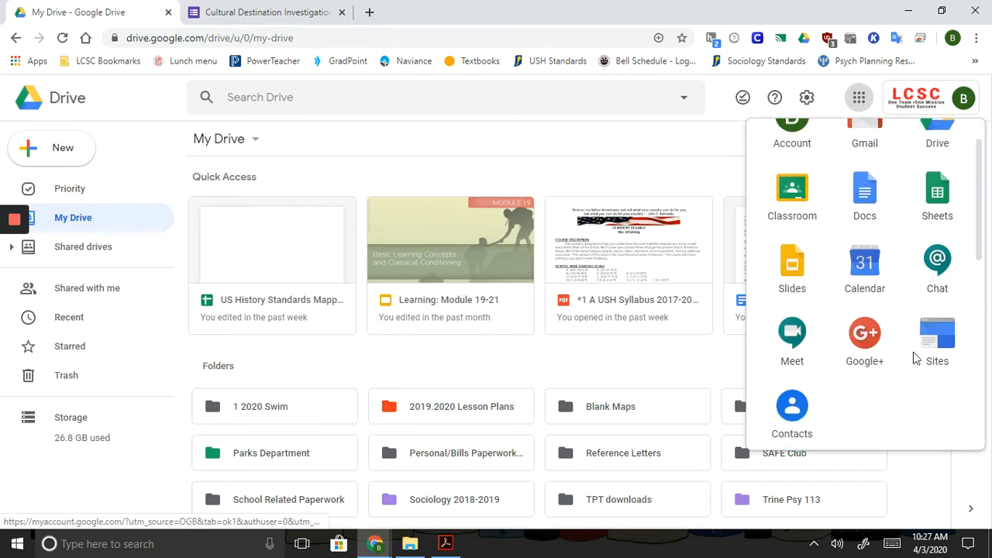
{"action": "scroll", "coordinate": [915, 353], "scroll_direction": "down", "scroll_amount": 5}
{"action": "left_click", "coordinate": [866, 321]}
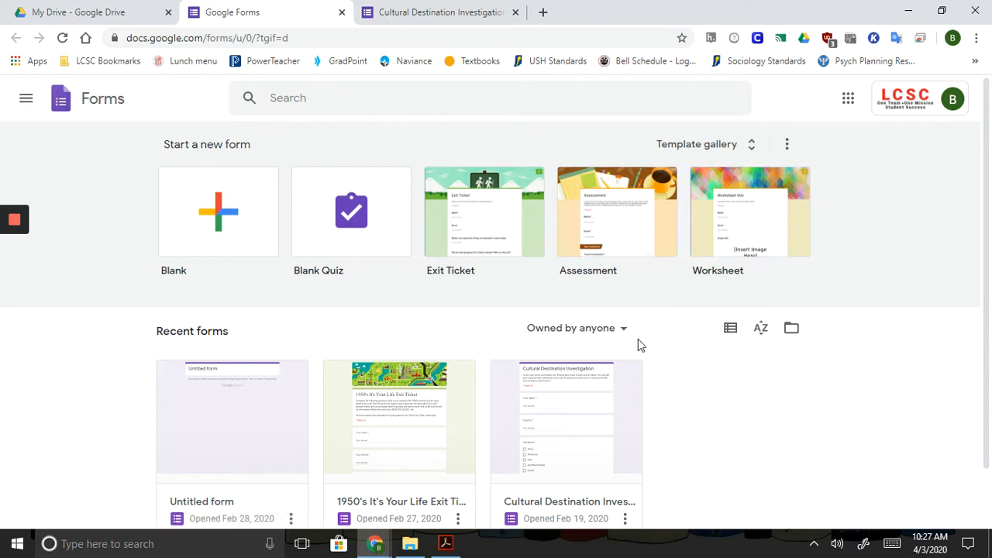
Create a new blank form and enter "Sample Google Form" as its description
{"action": "scroll", "coordinate": [410, 349], "scroll_direction": "down", "scroll_amount": 1}
{"action": "scroll", "coordinate": [410, 351], "scroll_direction": "up", "scroll_amount": 1}
{"action": "left_click", "coordinate": [215, 197]}
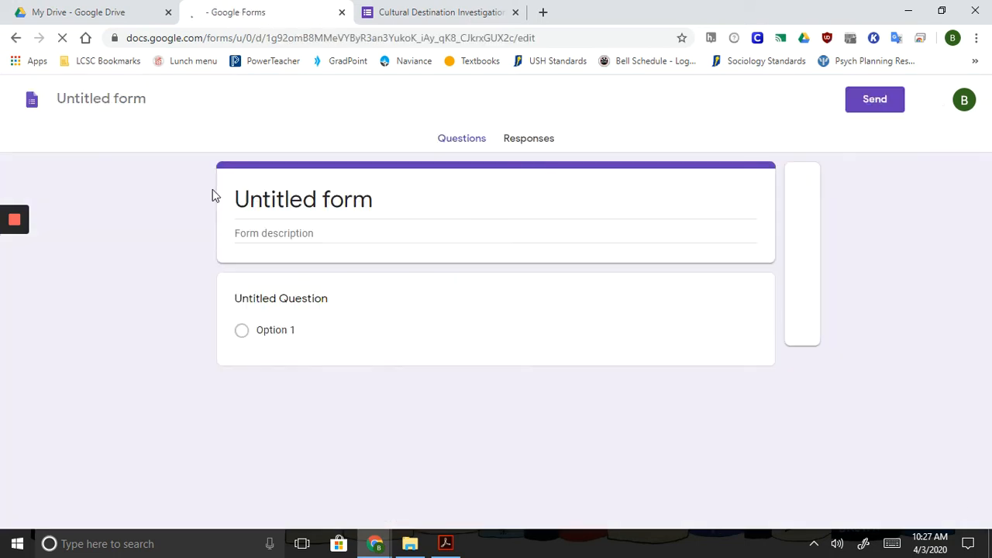
{"action": "left_click", "coordinate": [288, 229]}
{"action": "type", "text": "Sam"}
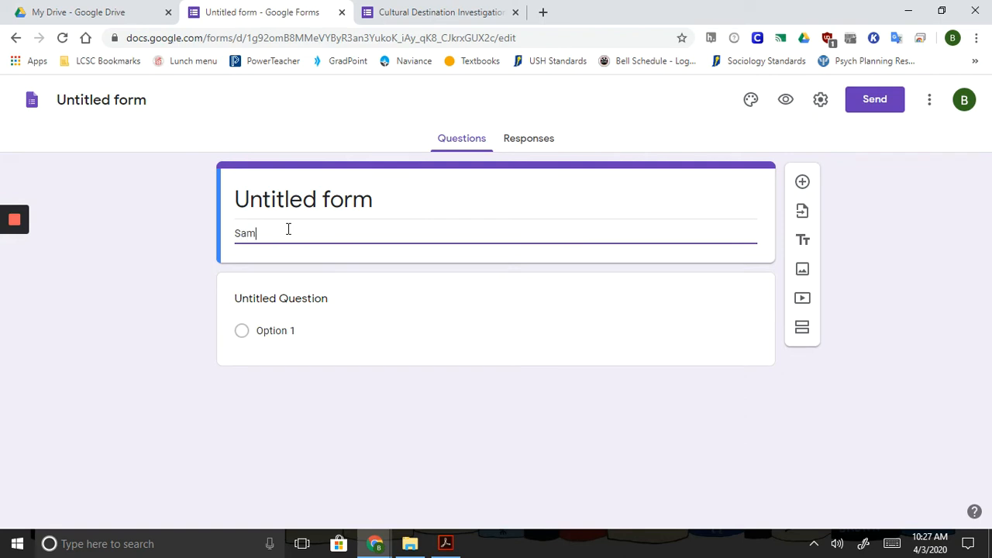
{"action": "type", "text": "ple Google Form"}
Change the first question to the Short answer type and word it "Do you have internet at home?"
{"action": "left_click", "coordinate": [414, 319]}
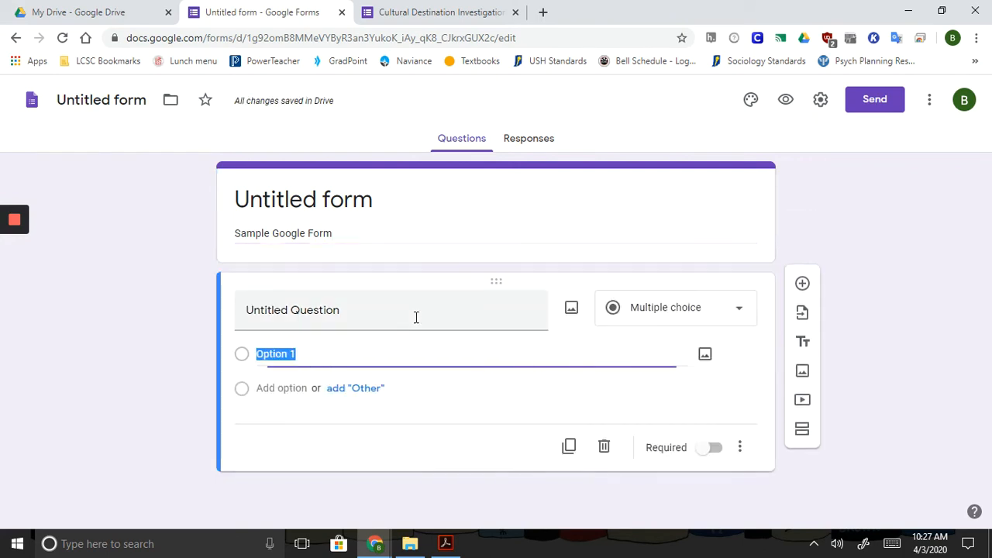
{"action": "left_click", "coordinate": [650, 325]}
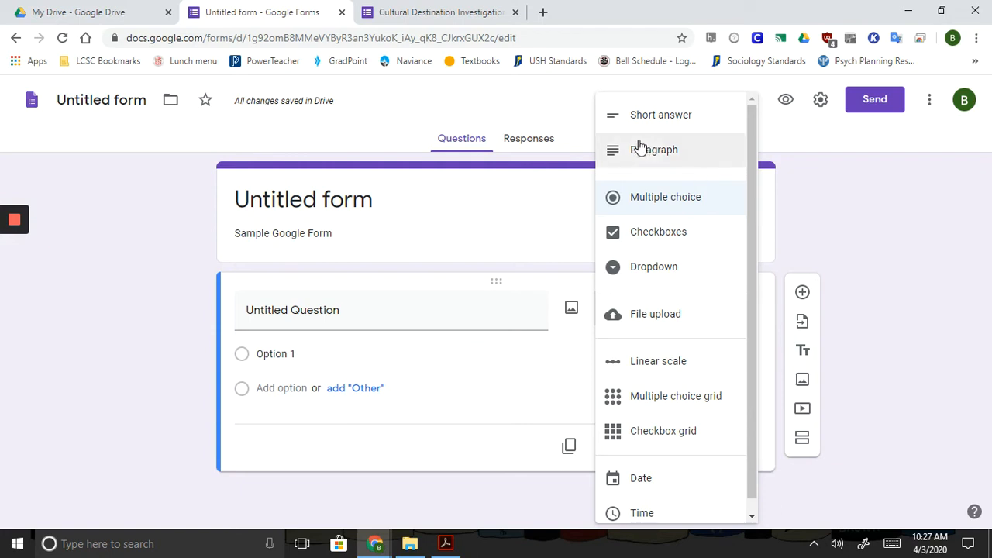
{"action": "left_click", "coordinate": [673, 115]}
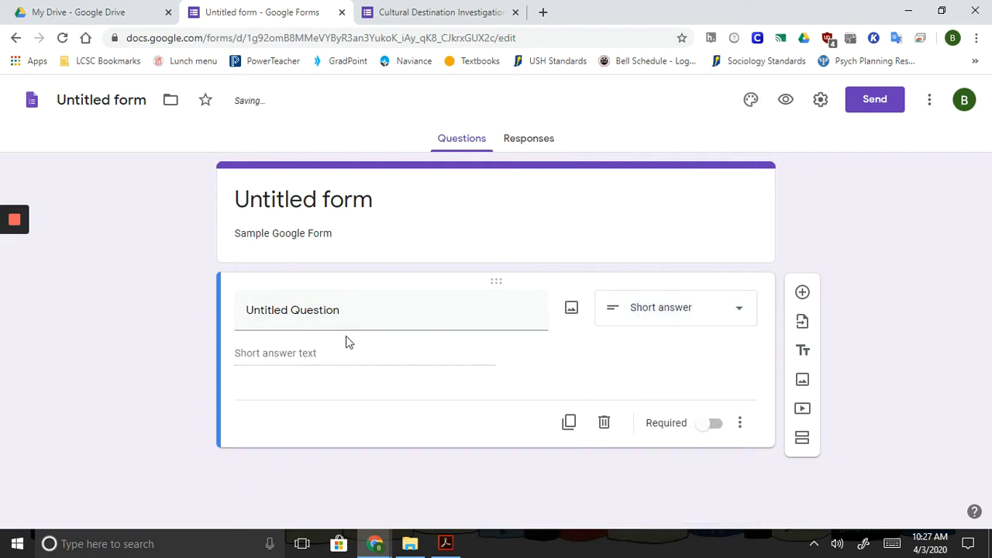
{"action": "left_click", "coordinate": [303, 312]}
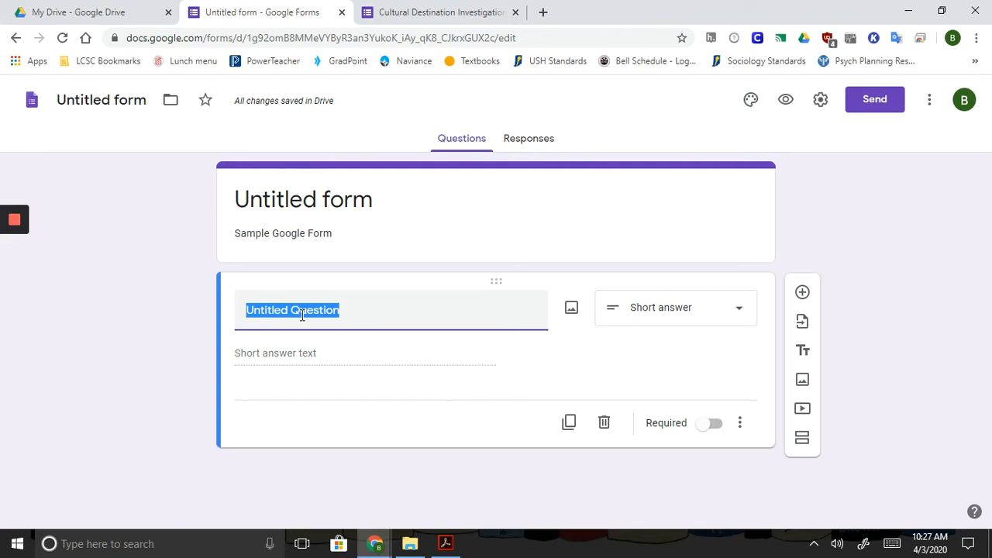
{"action": "type", "text": "Do you ha"}
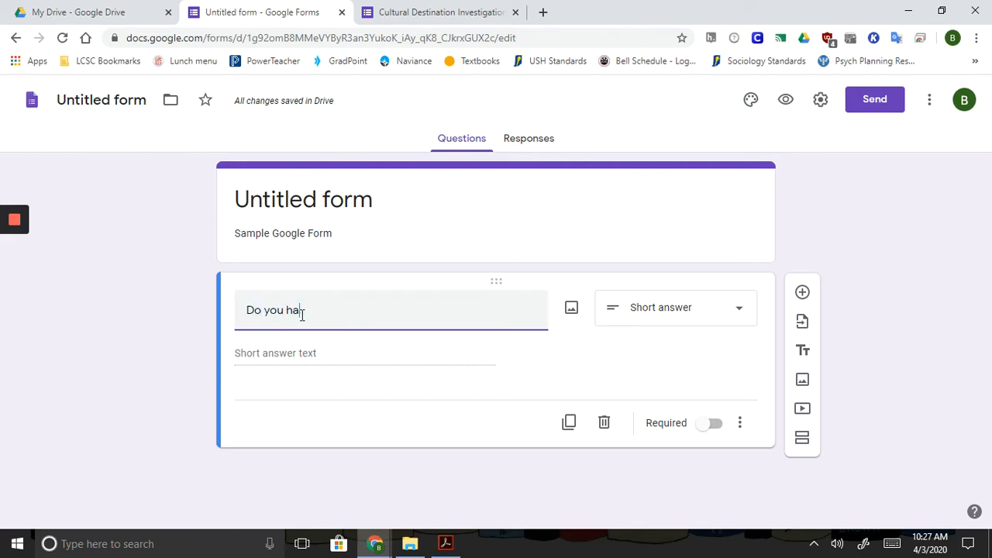
{"action": "type", "text": "ve internet at home?"}
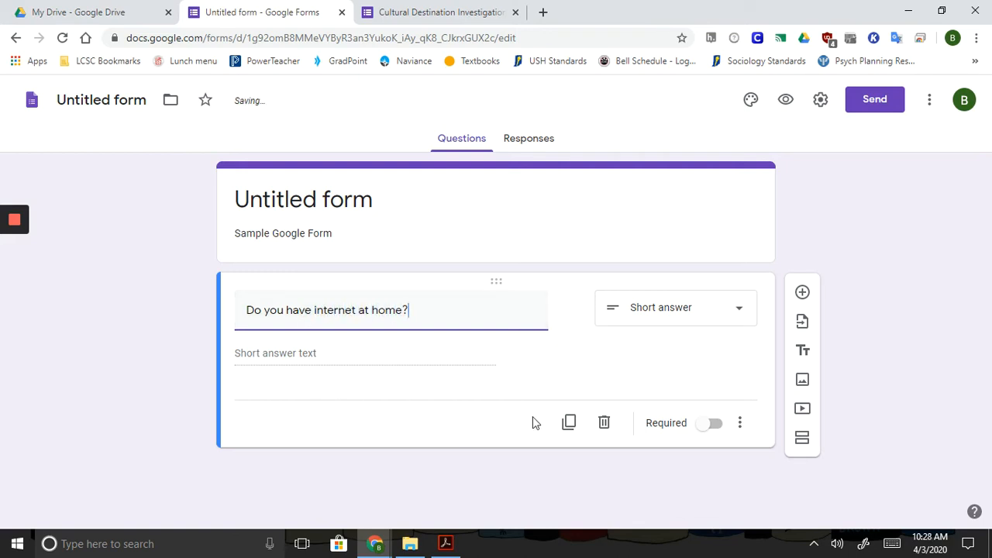
Turn the Required setting of the internet question on and back off
{"action": "left_click", "coordinate": [707, 433]}
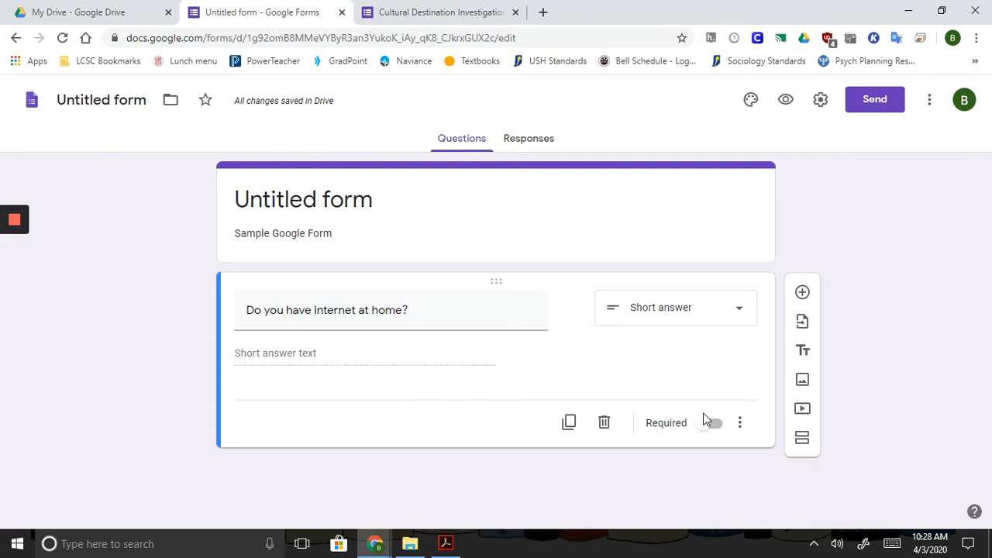
{"action": "left_click", "coordinate": [706, 425]}
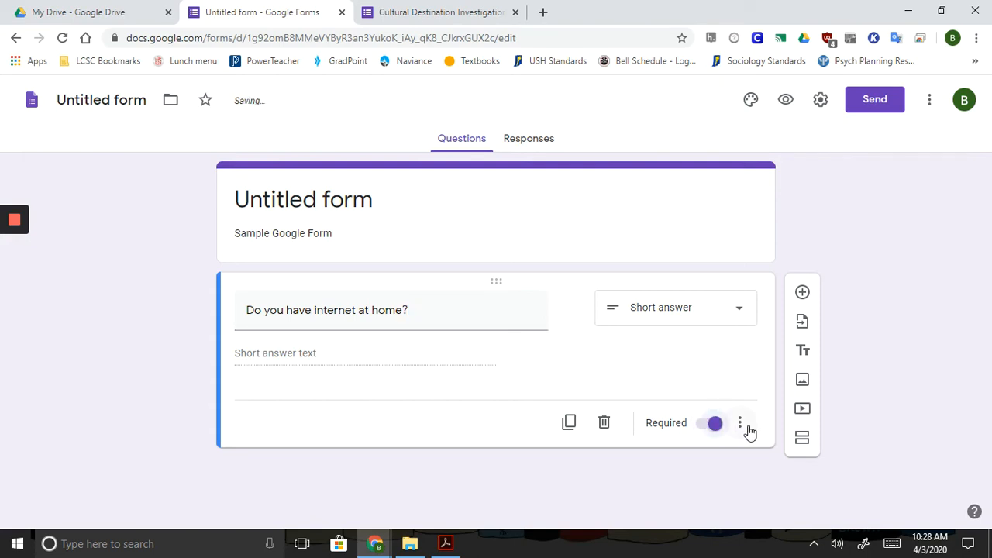
{"action": "left_click", "coordinate": [714, 432]}
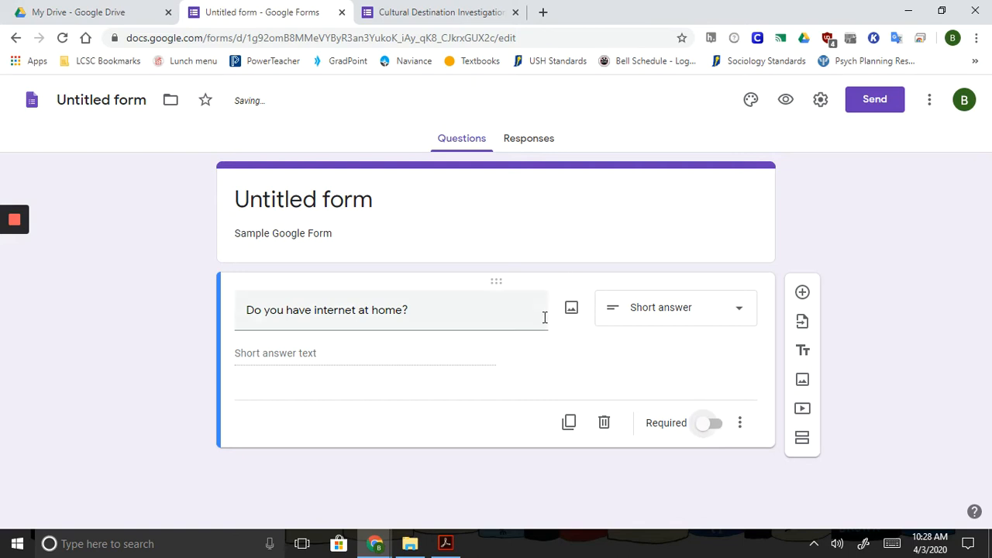
Add a new question below the internet question, and review the form's General settings without saving them
{"action": "left_click", "coordinate": [804, 293]}
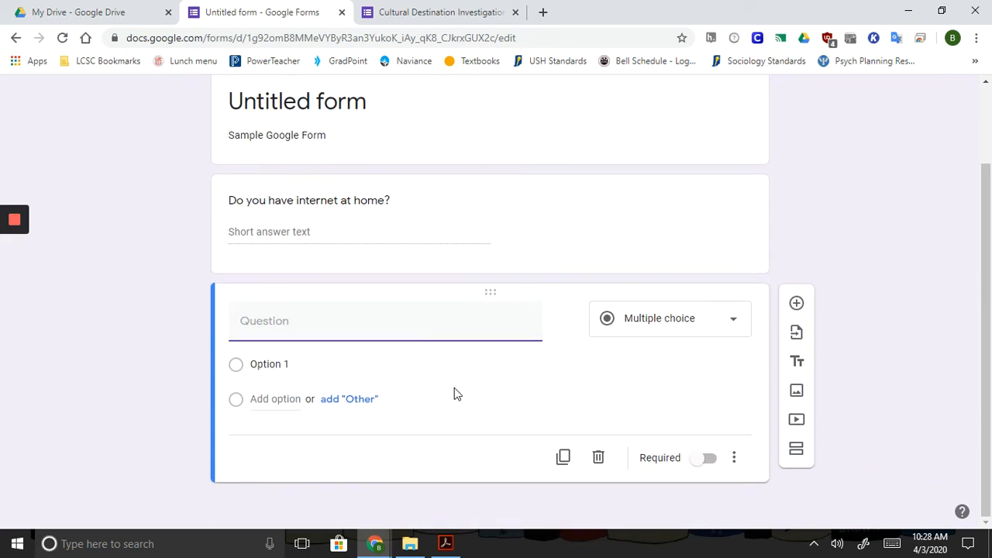
{"action": "scroll", "coordinate": [471, 333], "scroll_direction": "up", "scroll_amount": 1}
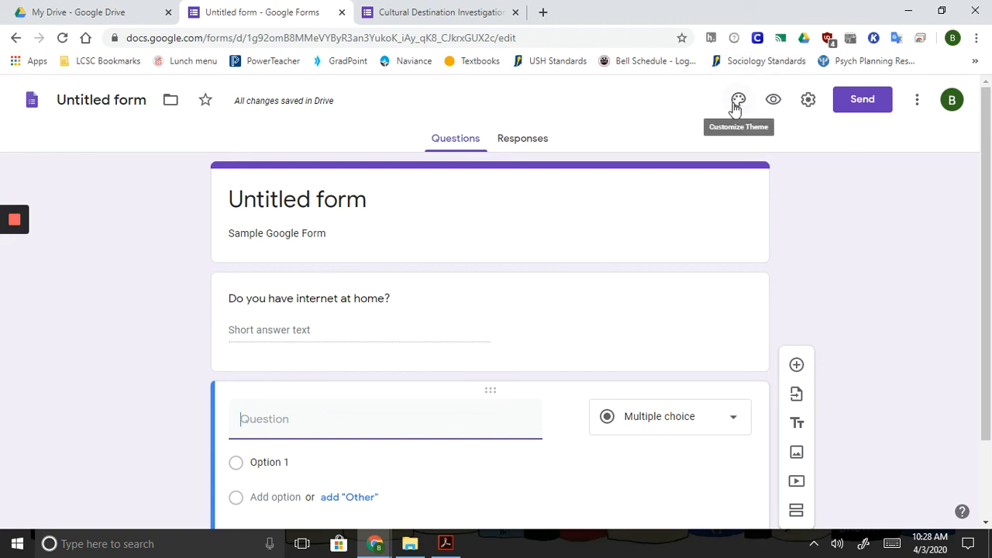
{"action": "left_click", "coordinate": [807, 101]}
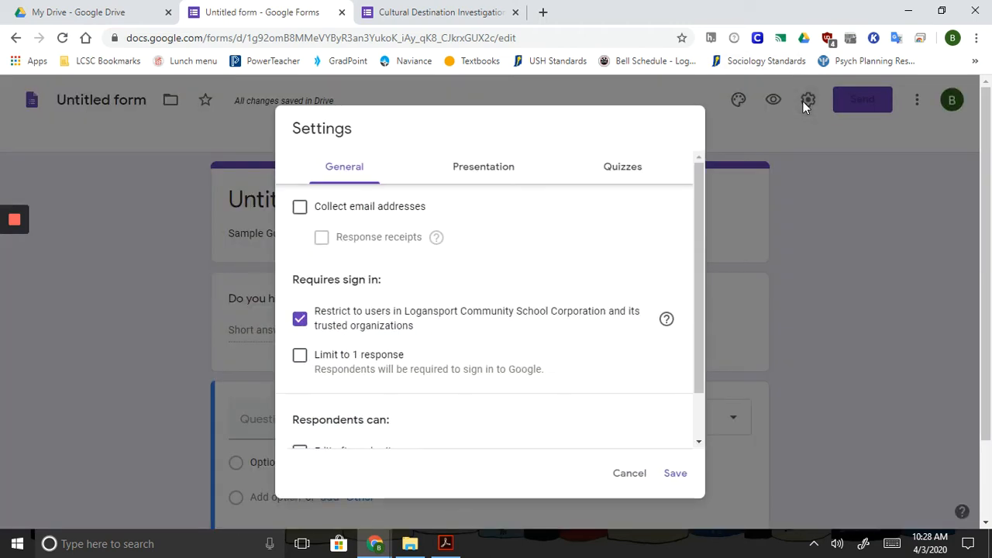
{"action": "scroll", "coordinate": [429, 310], "scroll_direction": "down", "scroll_amount": 1}
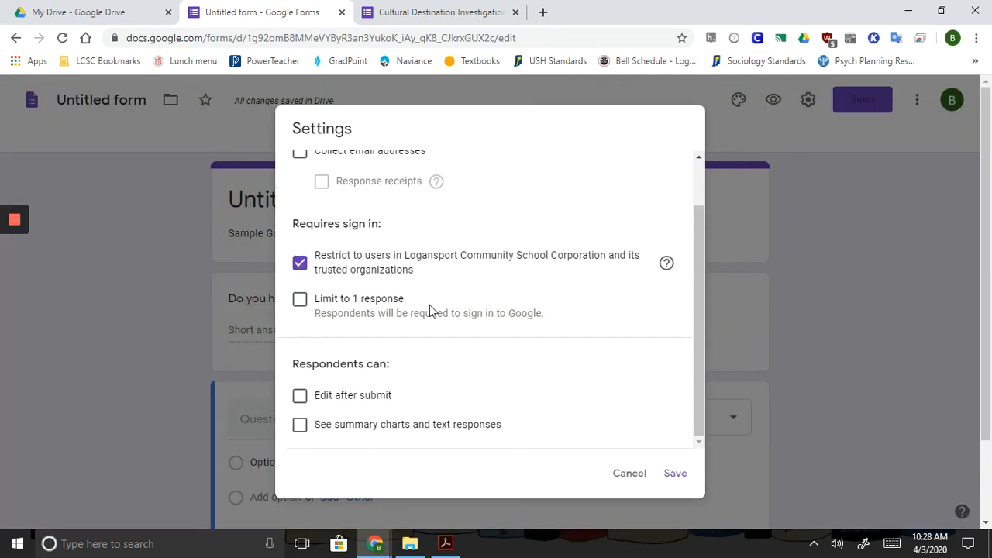
{"action": "left_click", "coordinate": [647, 481]}
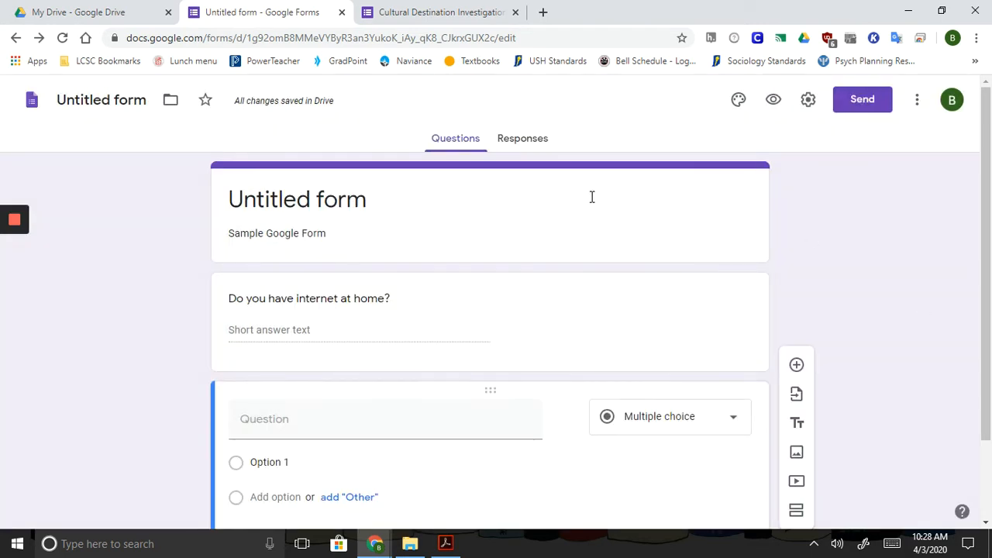
Replace the form's title with "Sample Google Form", copied from the description
{"action": "left_click", "coordinate": [90, 97]}
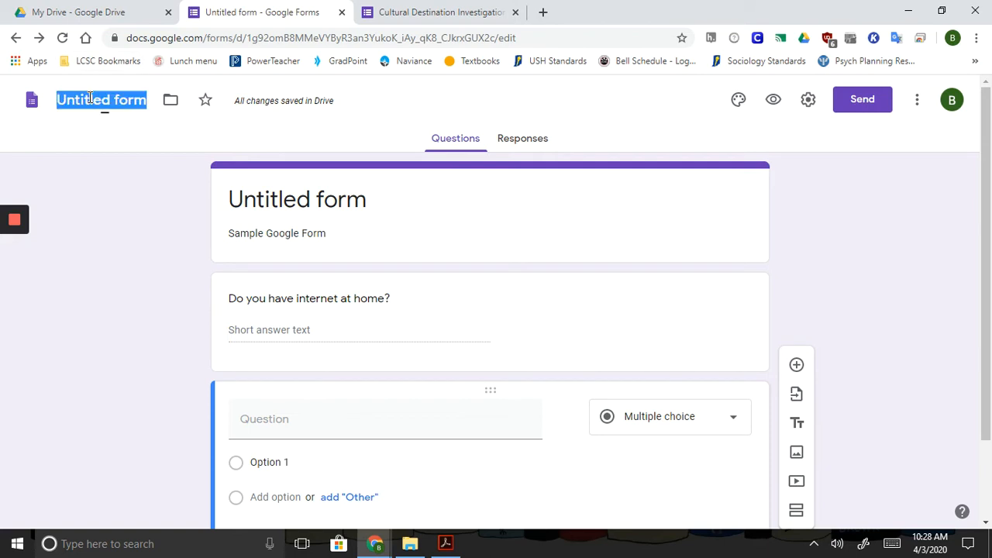
{"action": "left_click", "coordinate": [270, 234]}
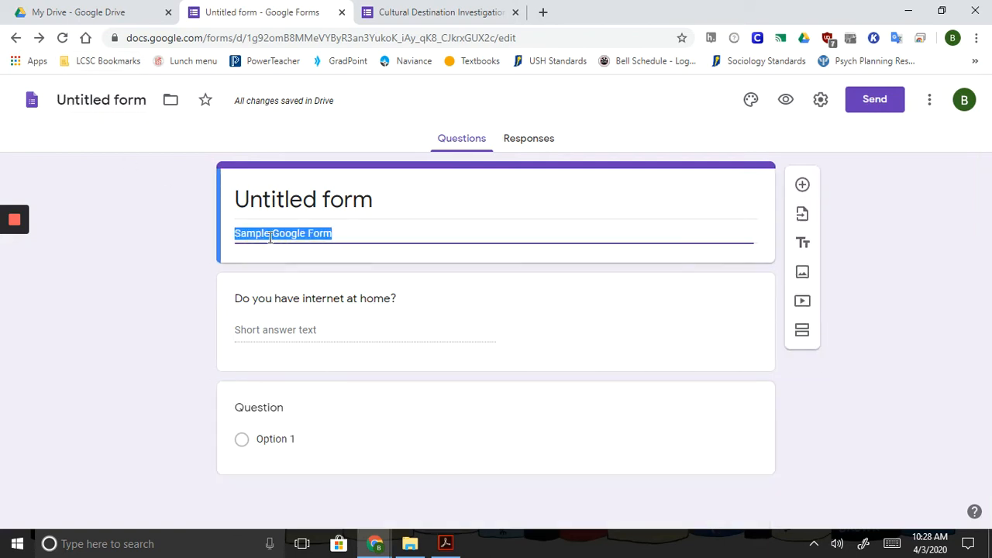
{"action": "left_click", "coordinate": [308, 193]}
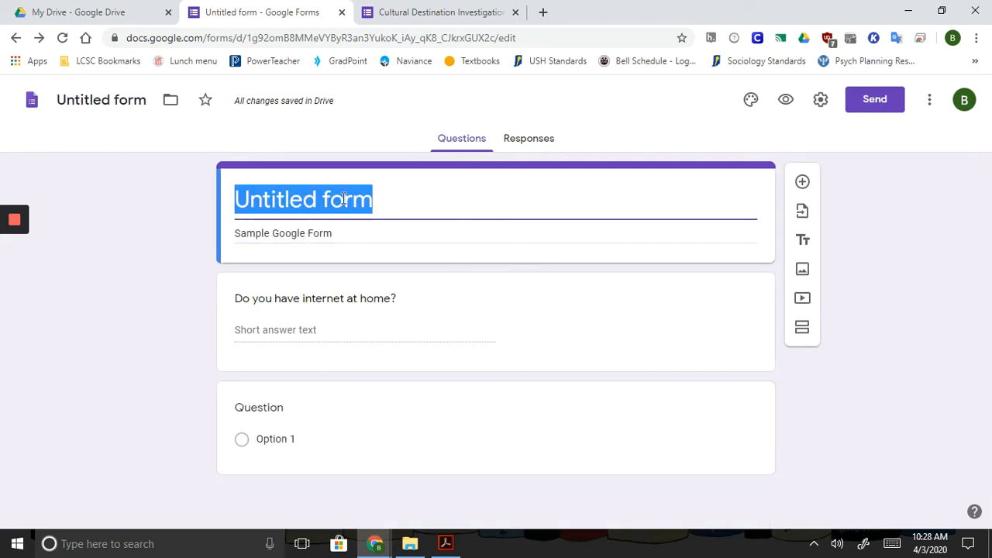
{"action": "left_click", "coordinate": [343, 211]}
{"action": "left_click", "coordinate": [332, 232]}
{"action": "key", "text": "ctrl+c"}
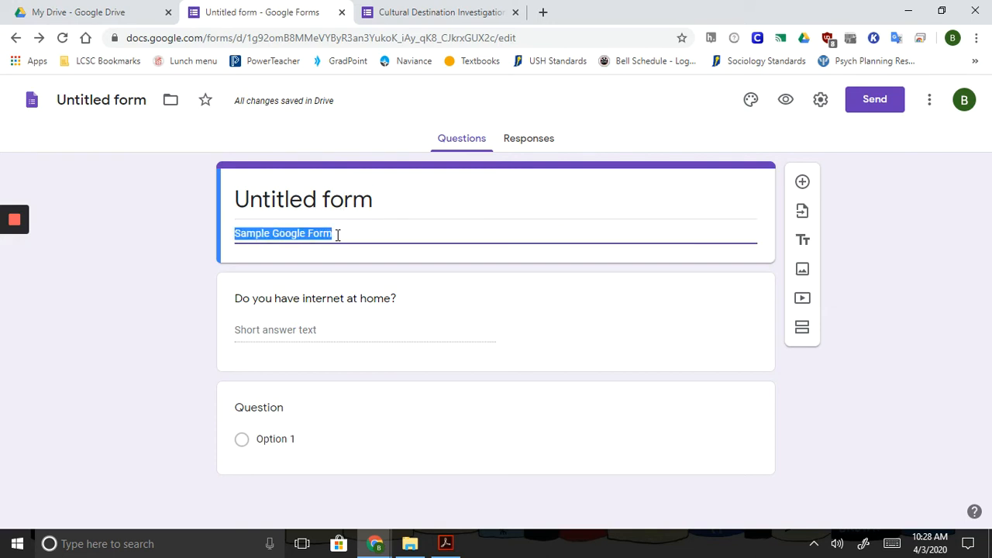
{"action": "left_click", "coordinate": [287, 206]}
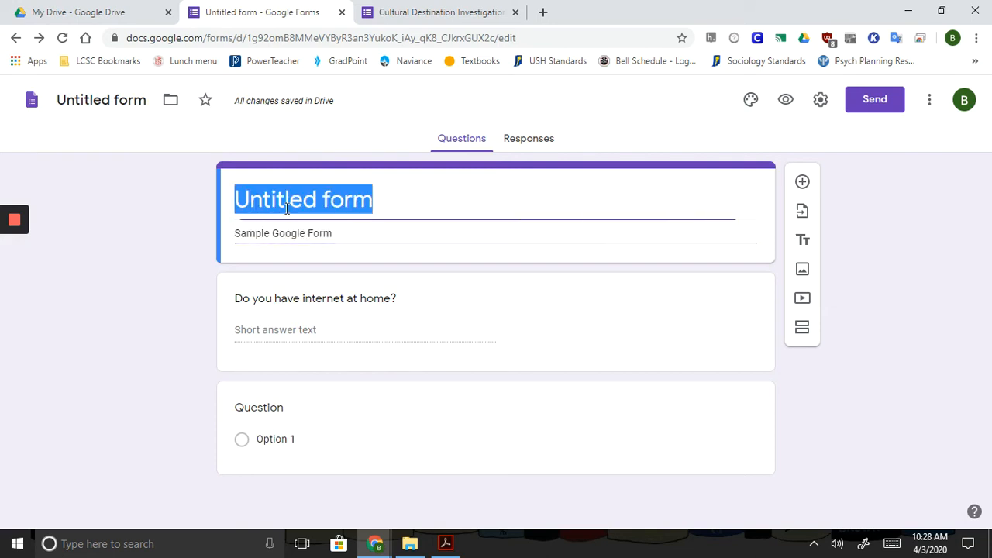
{"action": "key", "text": "ctrl+v"}
Replace the form's description with "Directions for students:" and select the internet question
{"action": "left_click", "coordinate": [300, 234]}
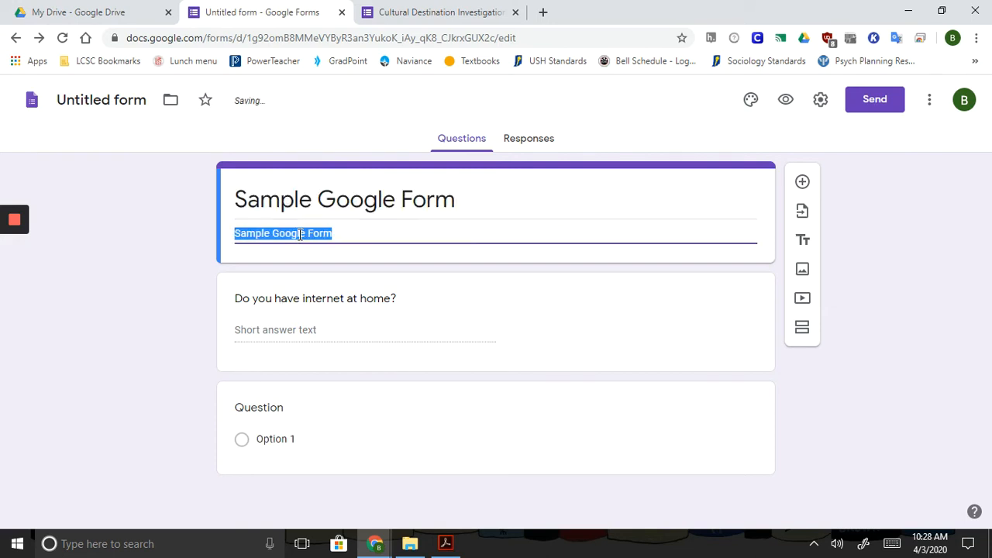
{"action": "type", "text": "Direc"}
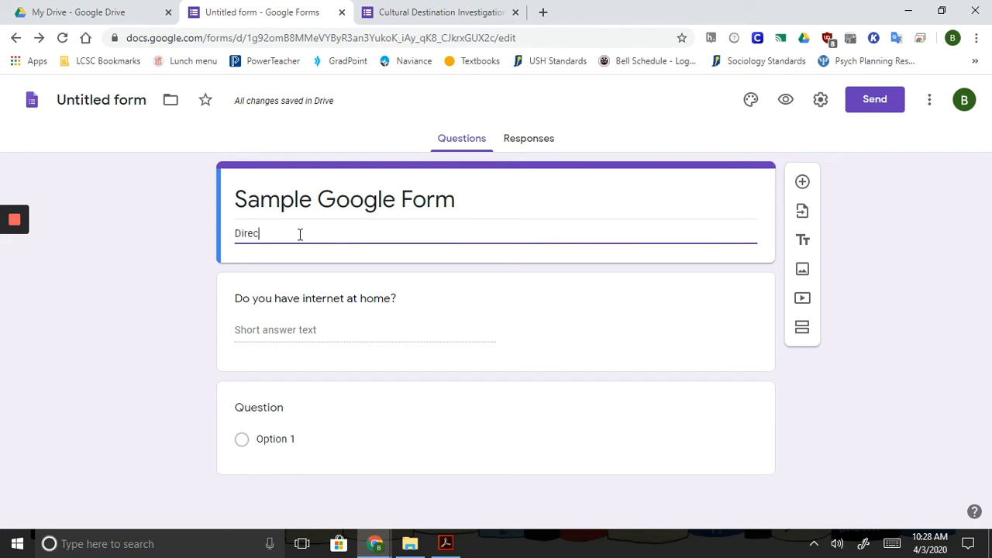
{"action": "type", "text": "tions for students:"}
{"action": "left_click", "coordinate": [874, 355]}
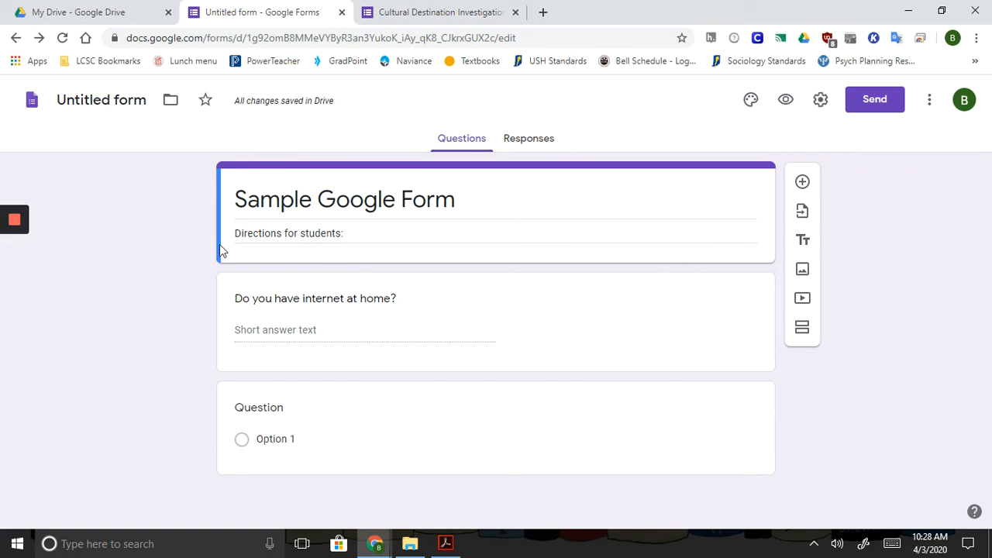
{"action": "left_click", "coordinate": [252, 323]}
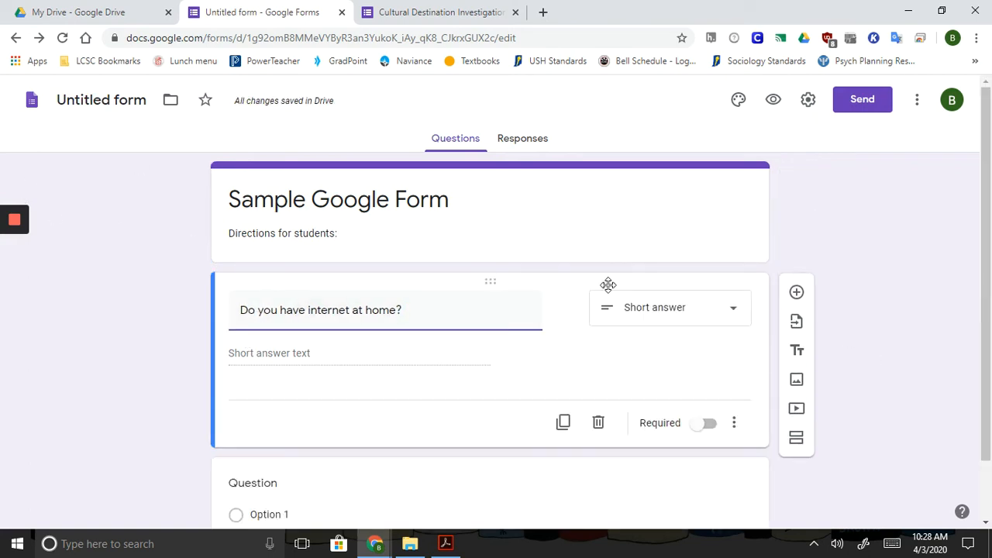
Review the options for sending the form by email, and copy the form's full-length sharing link
{"action": "left_click", "coordinate": [864, 100]}
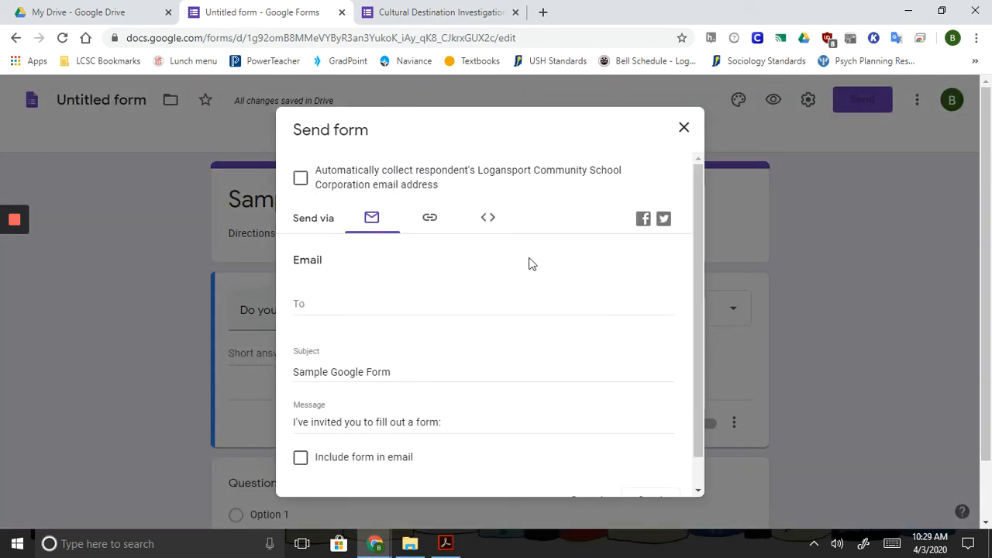
{"action": "scroll", "coordinate": [494, 308], "scroll_direction": "down", "scroll_amount": 1}
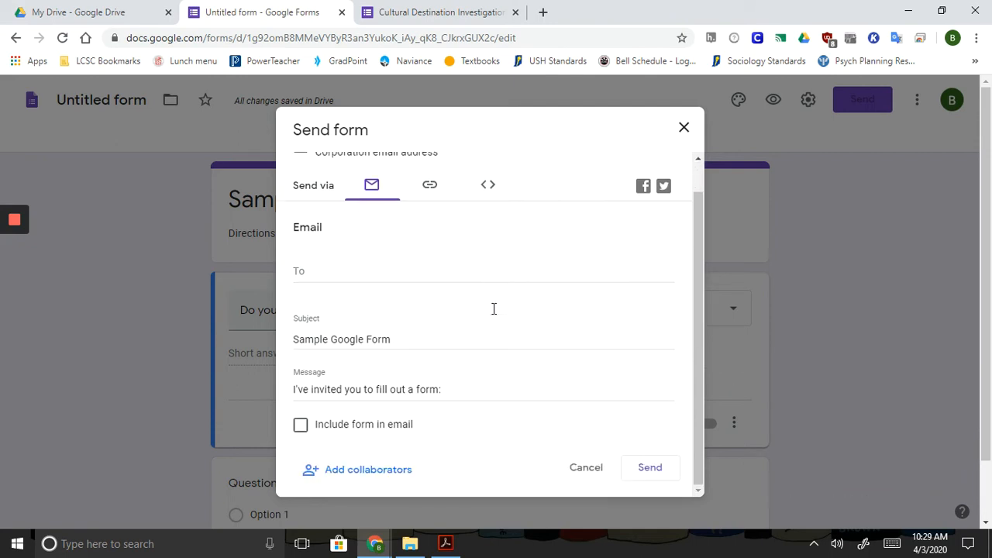
{"action": "scroll", "coordinate": [454, 169], "scroll_direction": "up", "scroll_amount": 1}
{"action": "left_click", "coordinate": [436, 219]}
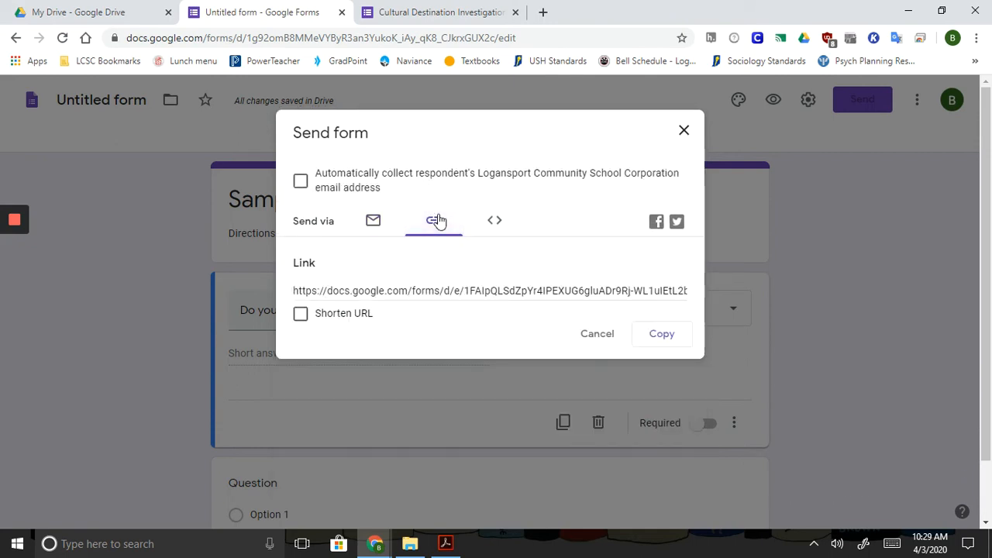
{"action": "left_click", "coordinate": [671, 341]}
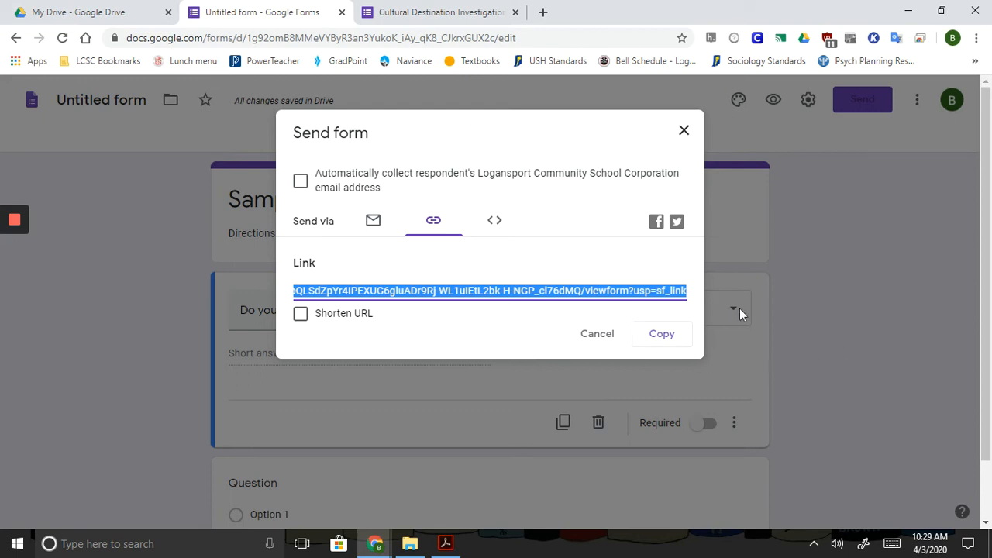
Dismiss the form's sending options and change its theme color to blue (#4285f4)
{"action": "left_click", "coordinate": [686, 131]}
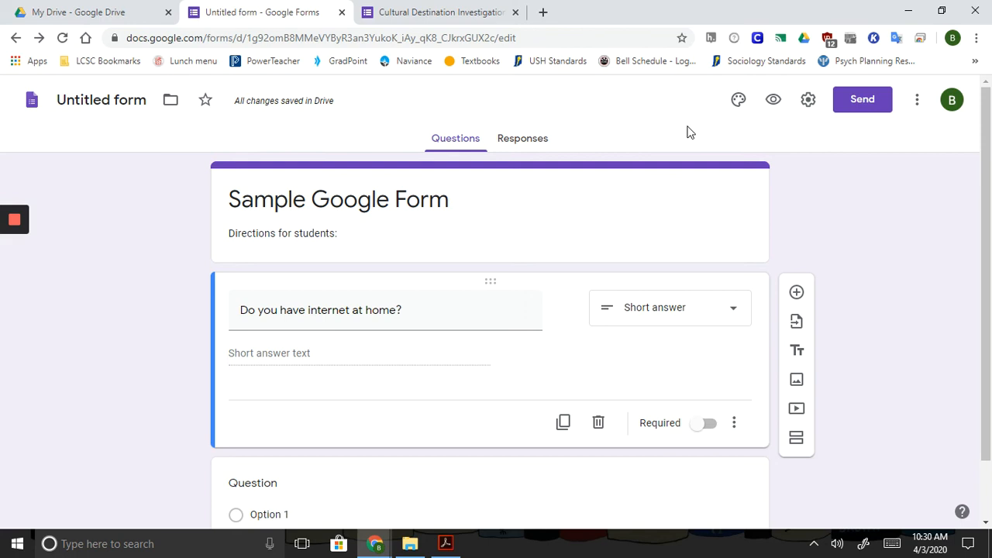
{"action": "left_click", "coordinate": [738, 101]}
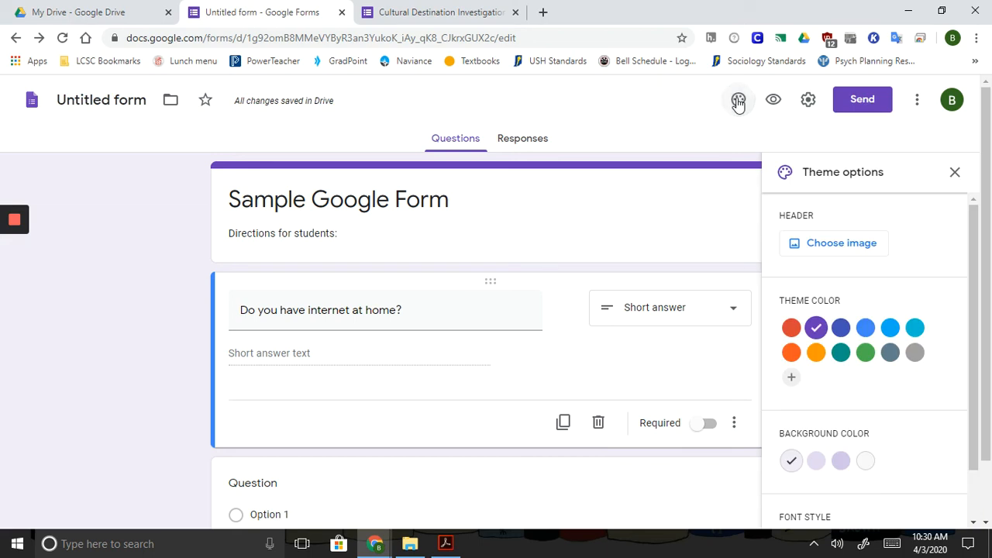
{"action": "left_click", "coordinate": [866, 330]}
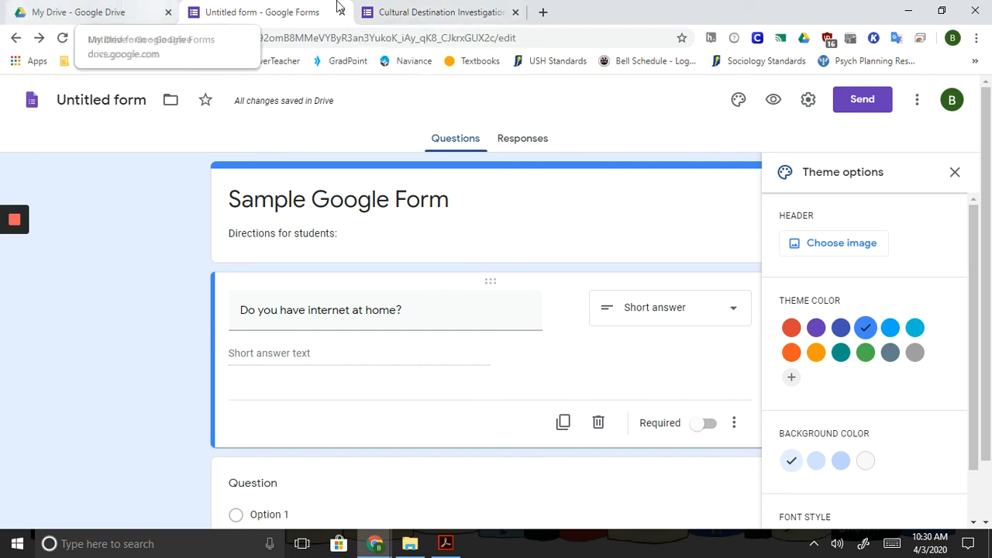
Switch to Schoology at lcsc.schoology.com in a new browser tab and open the Sociology/Trine University TRINE SOC 103 course
{"action": "left_click", "coordinate": [542, 12]}
{"action": "type", "text": "lcsc.schoology.com"}
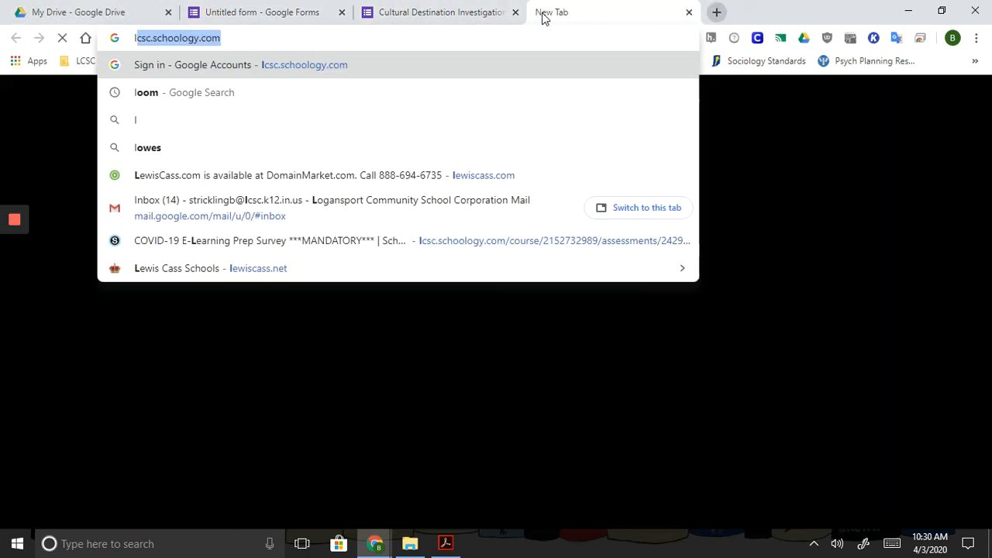
{"action": "key", "text": "Return"}
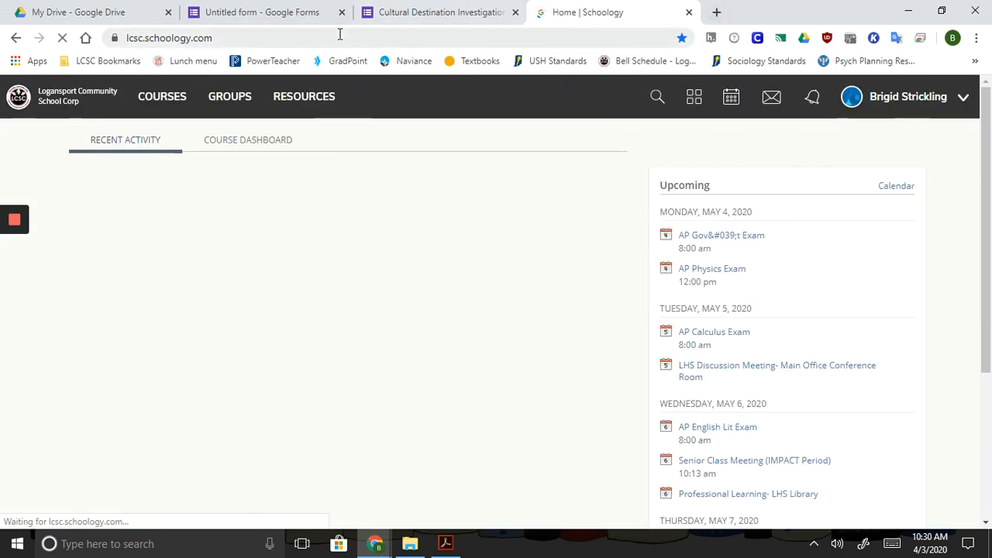
{"action": "left_click", "coordinate": [159, 103]}
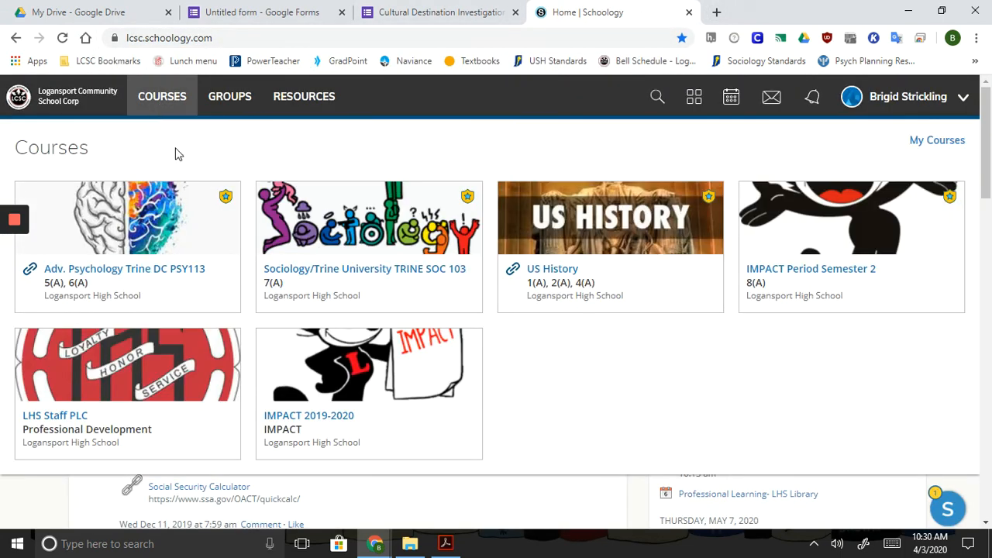
{"action": "left_click", "coordinate": [396, 295]}
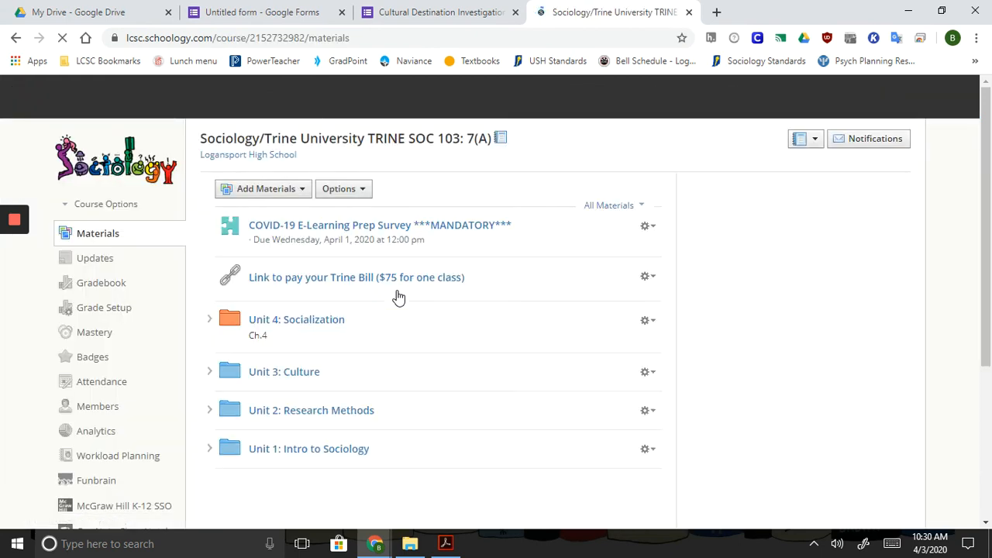
Review the course's choices for adding a file, link or external tool without adding any, and return from Schoology to the form
{"action": "left_click", "coordinate": [266, 190]}
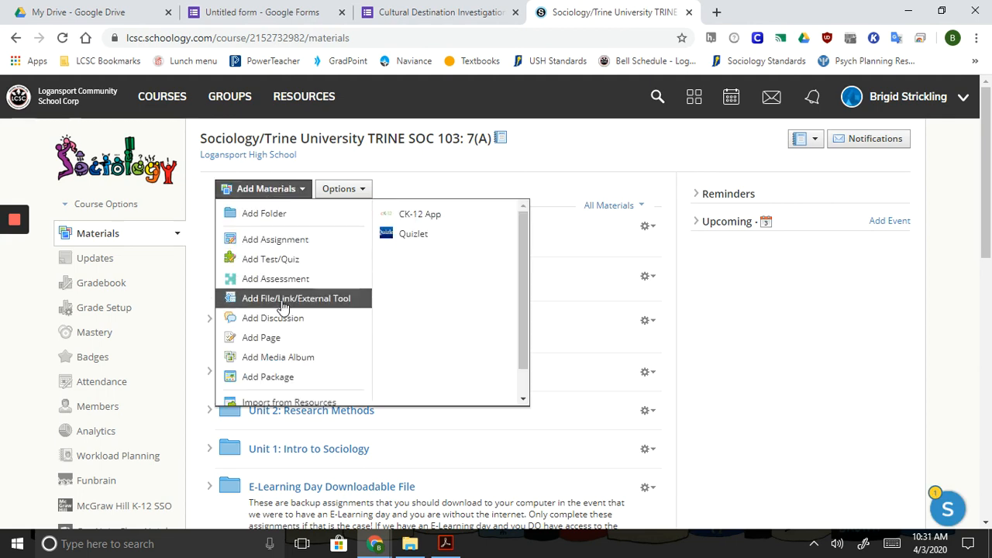
{"action": "left_click", "coordinate": [279, 299]}
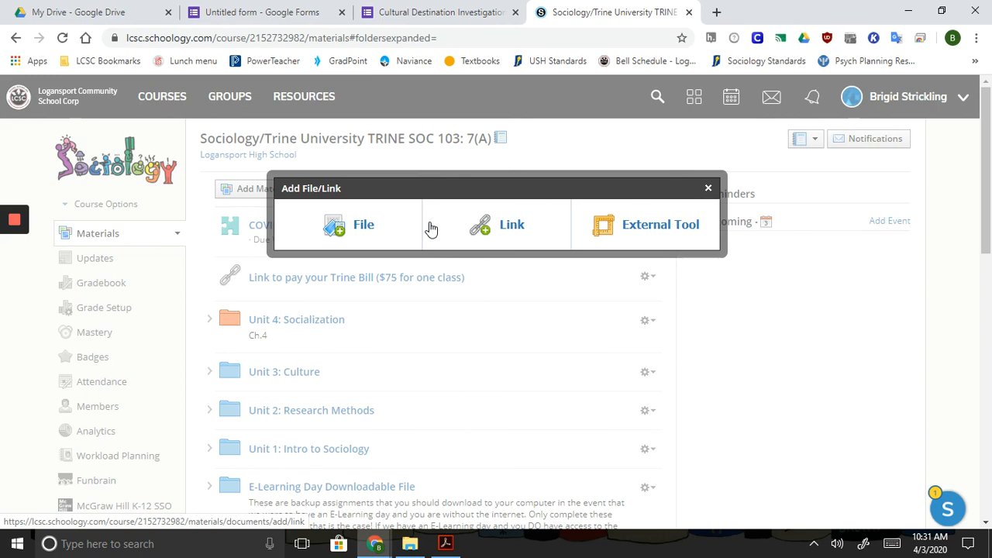
{"action": "left_click", "coordinate": [709, 190]}
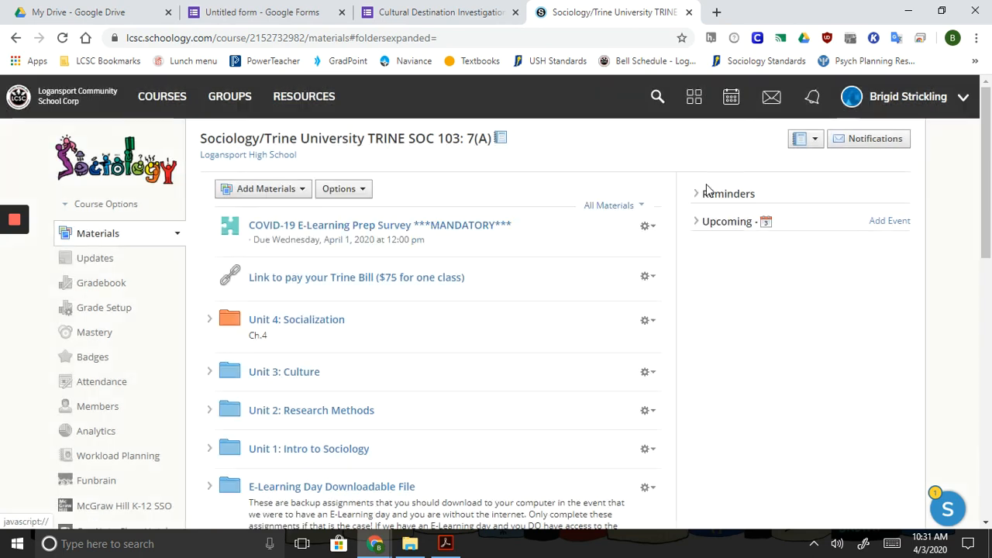
{"action": "left_click", "coordinate": [688, 12]}
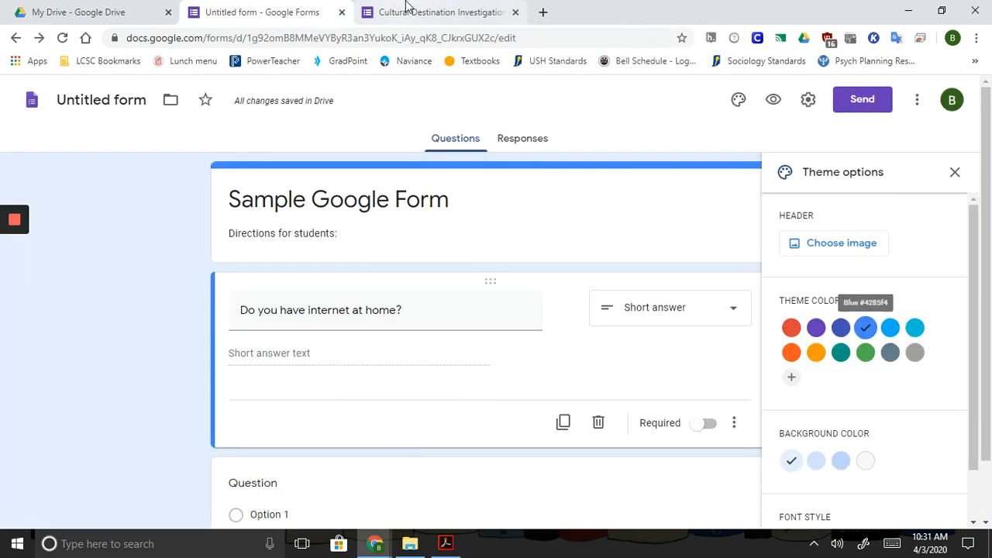